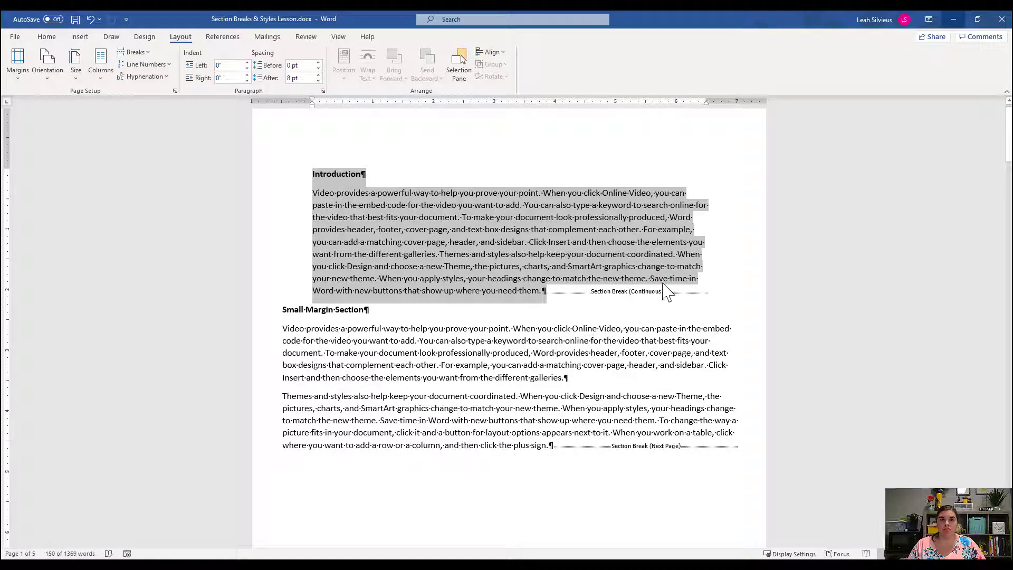
Review the breaks and margins of the Introduction and Small Margin sections, and the breaks through page 3
{"action": "left_click", "coordinate": [533, 313]}
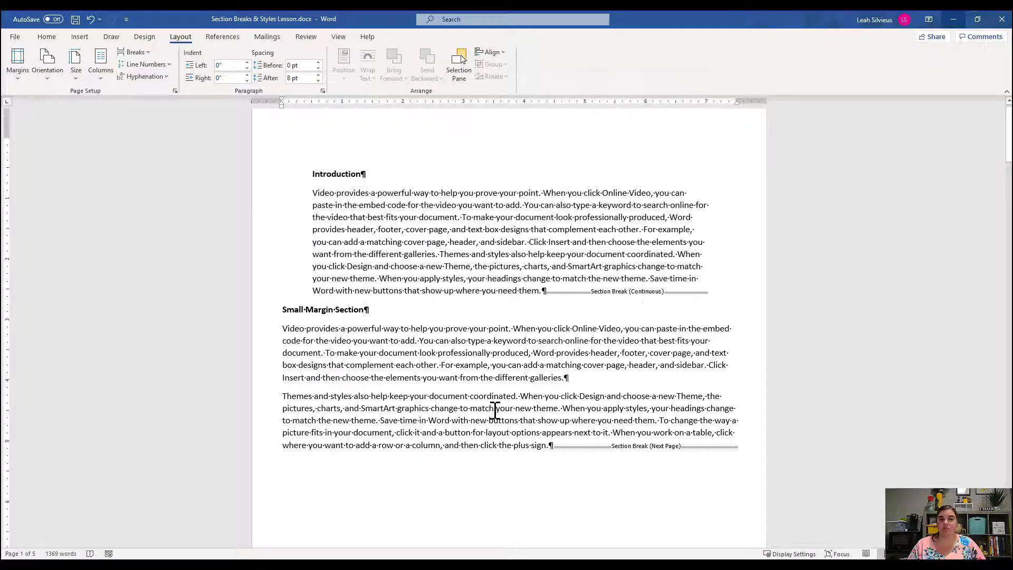
{"action": "left_click", "coordinate": [462, 370]}
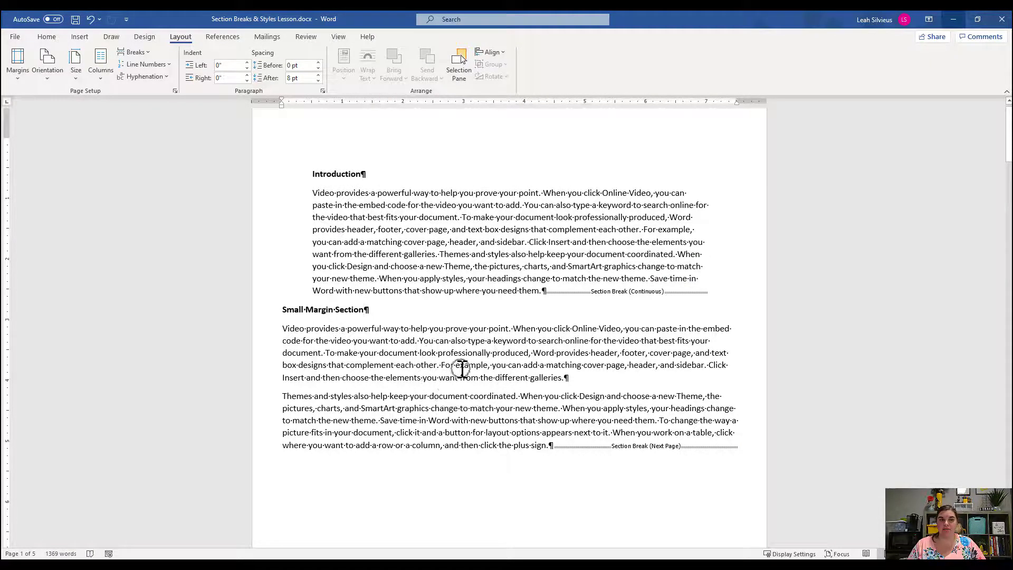
{"action": "left_click", "coordinate": [447, 195]}
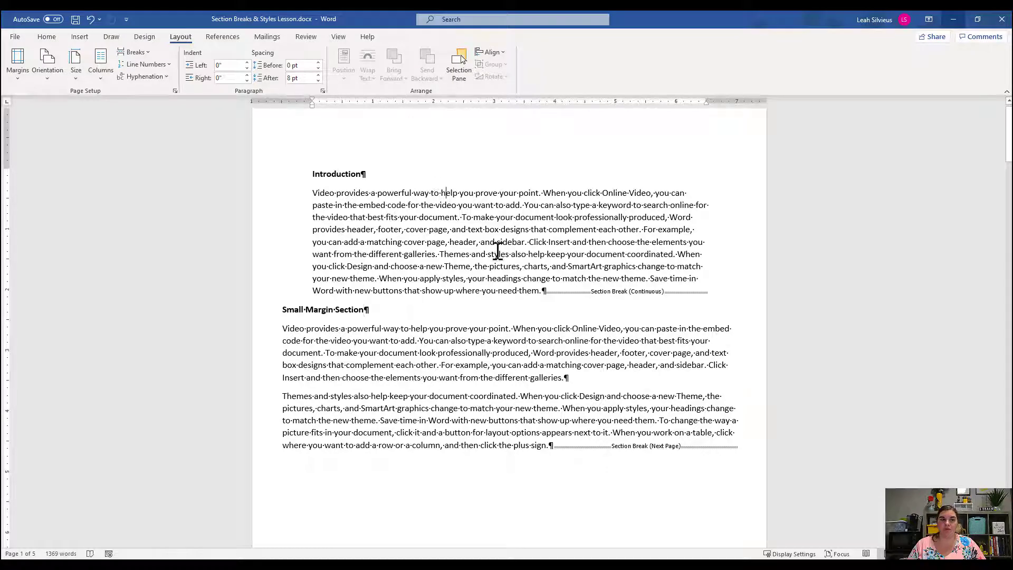
{"action": "left_click", "coordinate": [451, 380]}
{"action": "scroll", "coordinate": [451, 378], "scroll_direction": "down", "scroll_amount": 9}
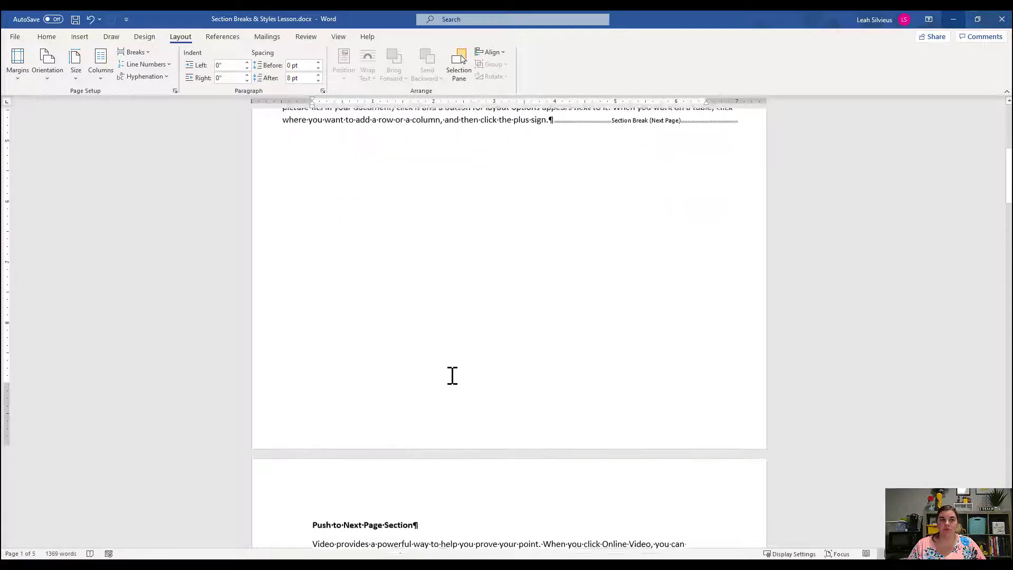
{"action": "scroll", "coordinate": [572, 348], "scroll_direction": "down", "scroll_amount": 8}
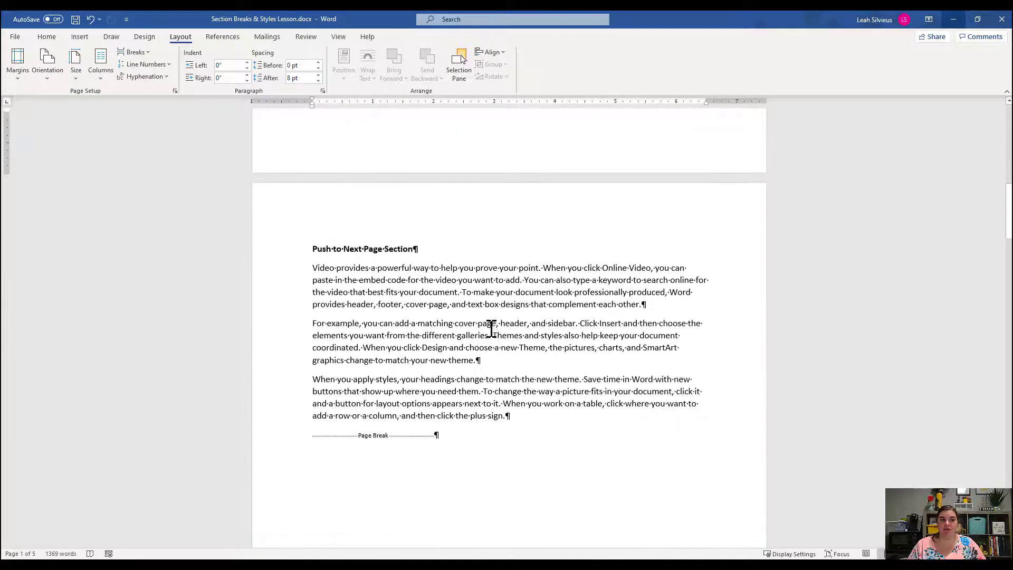
{"action": "left_click", "coordinate": [489, 325]}
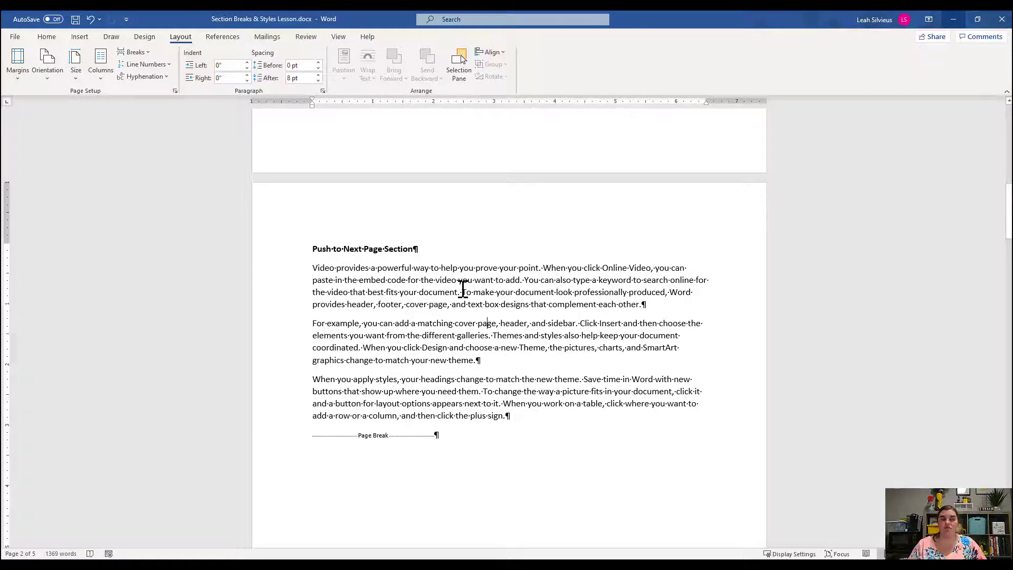
{"action": "scroll", "coordinate": [473, 299], "scroll_direction": "down", "scroll_amount": 15}
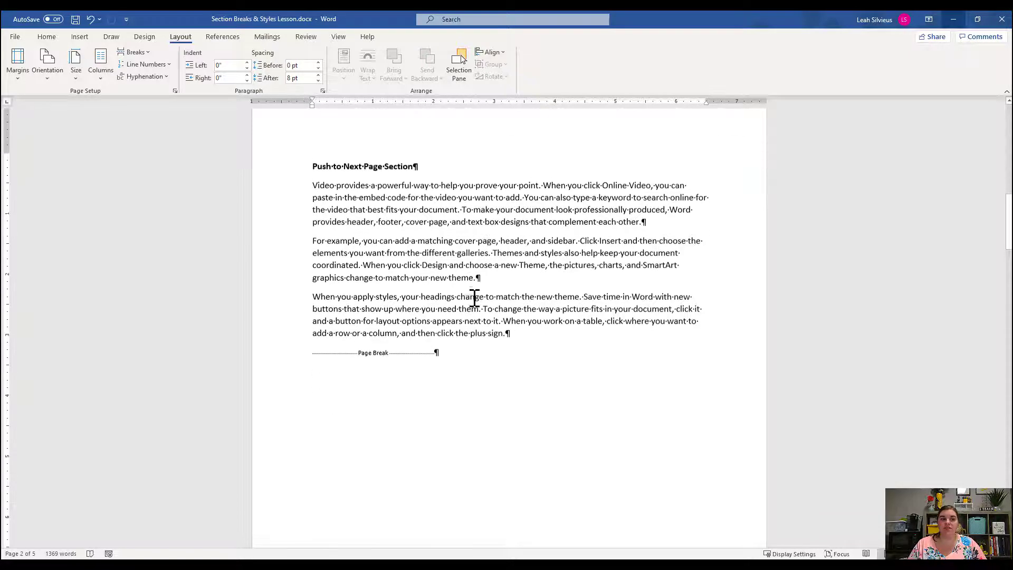
{"action": "scroll", "coordinate": [462, 296], "scroll_direction": "down", "scroll_amount": 3}
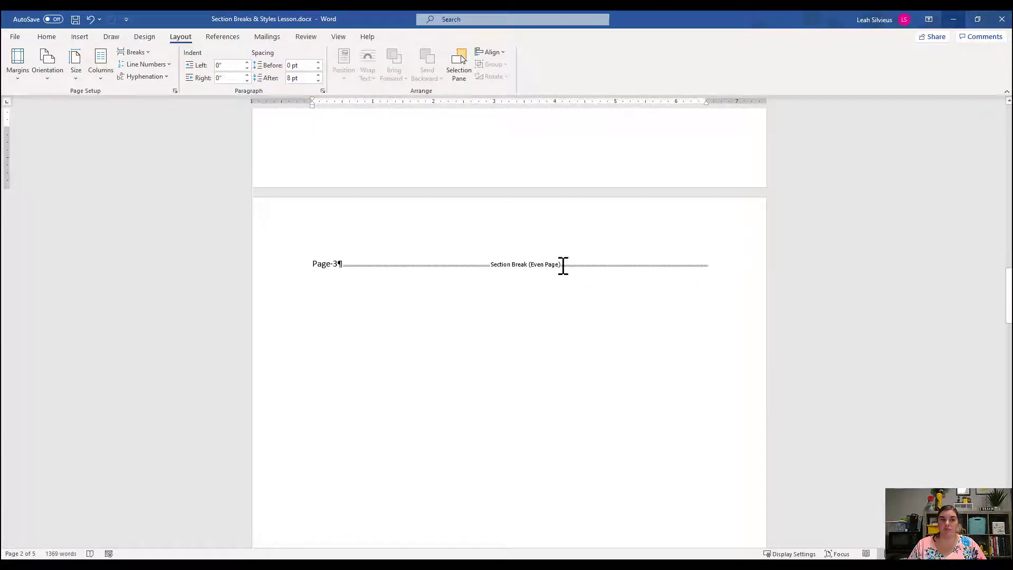
Examine the page break on page 2, the even-page section break on page 3, and the odd-page section break on page 4
{"action": "scroll", "coordinate": [528, 266], "scroll_direction": "up", "scroll_amount": 10}
{"action": "scroll", "coordinate": [482, 260], "scroll_direction": "up", "scroll_amount": 6}
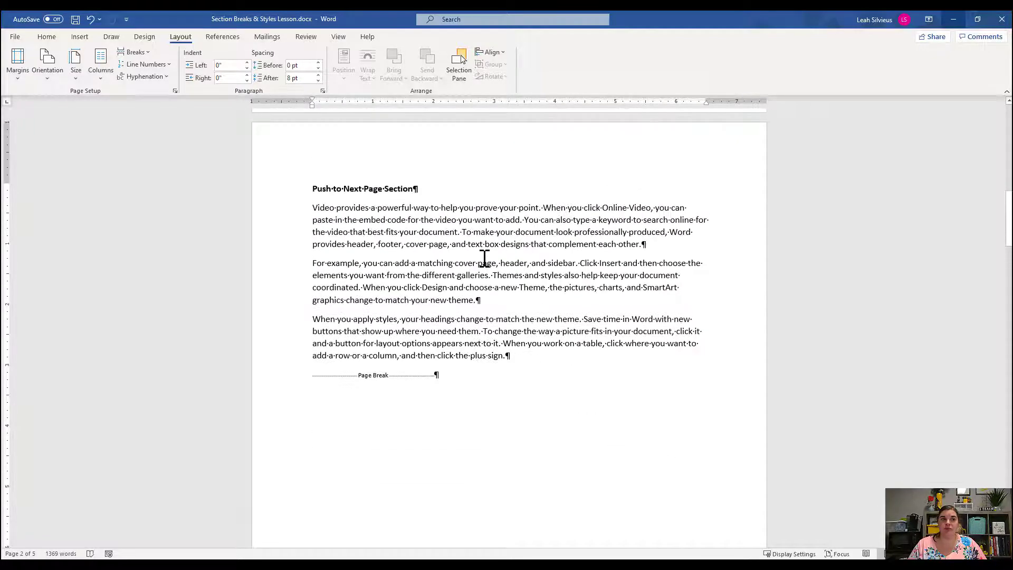
{"action": "left_click", "coordinate": [484, 259]}
{"action": "scroll", "coordinate": [483, 258], "scroll_direction": "down", "scroll_amount": 15}
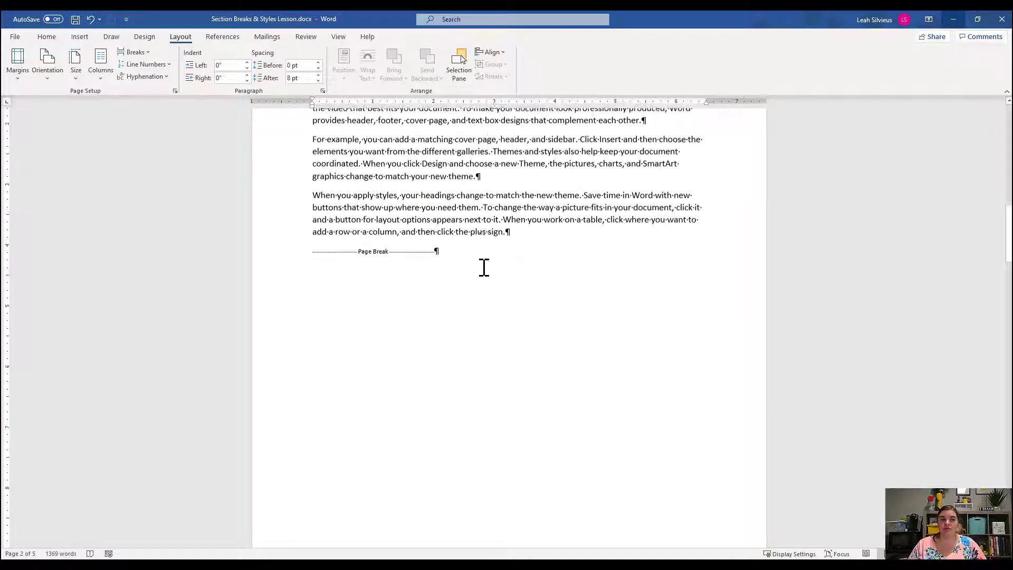
{"action": "left_click", "coordinate": [326, 290]}
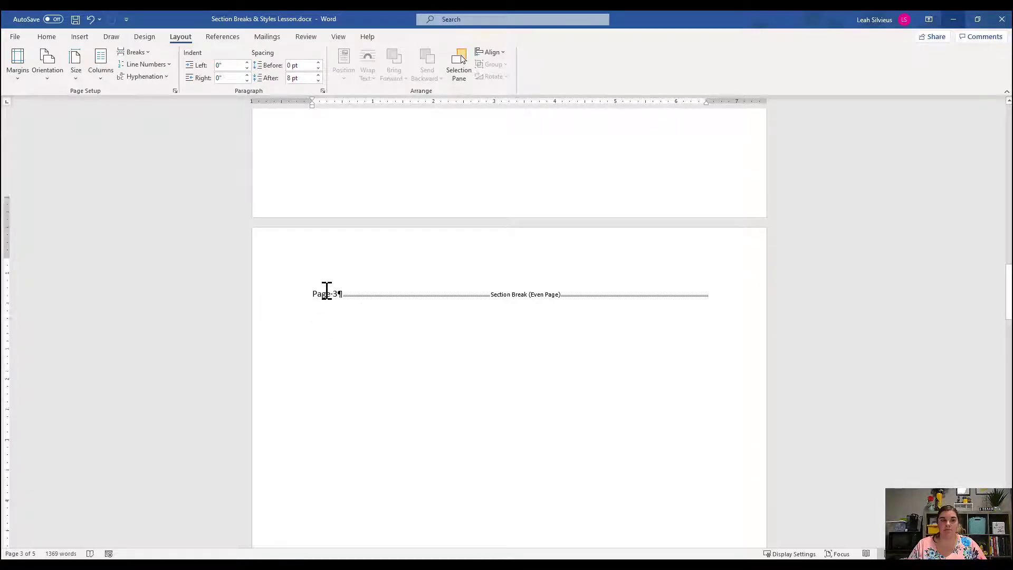
{"action": "scroll", "coordinate": [327, 290], "scroll_direction": "down", "scroll_amount": 12}
{"action": "scroll", "coordinate": [330, 289], "scroll_direction": "down", "scroll_amount": 3}
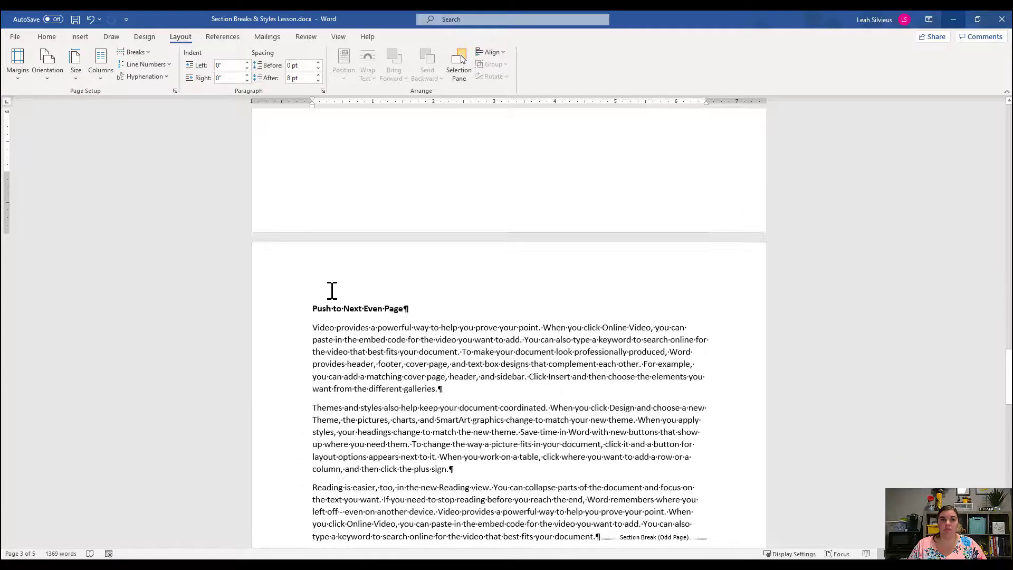
{"action": "left_click", "coordinate": [331, 299]}
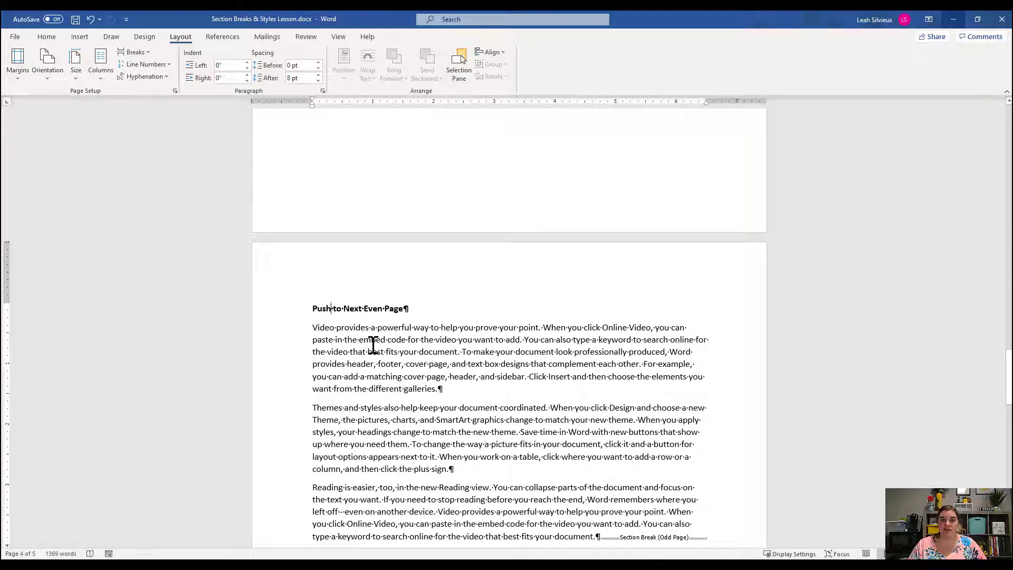
{"action": "scroll", "coordinate": [371, 340], "scroll_direction": "down", "scroll_amount": 3}
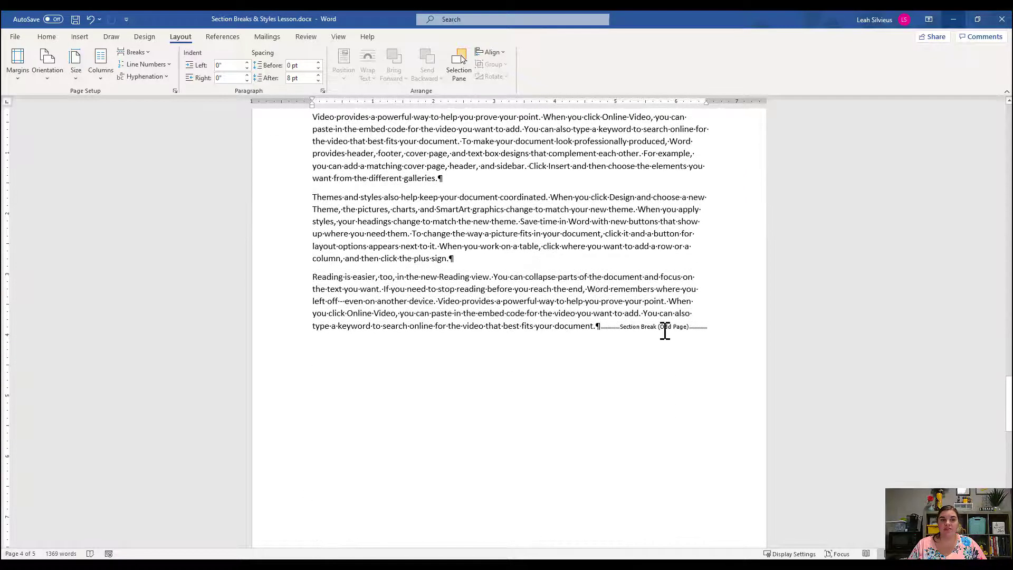
{"action": "left_click", "coordinate": [665, 327]}
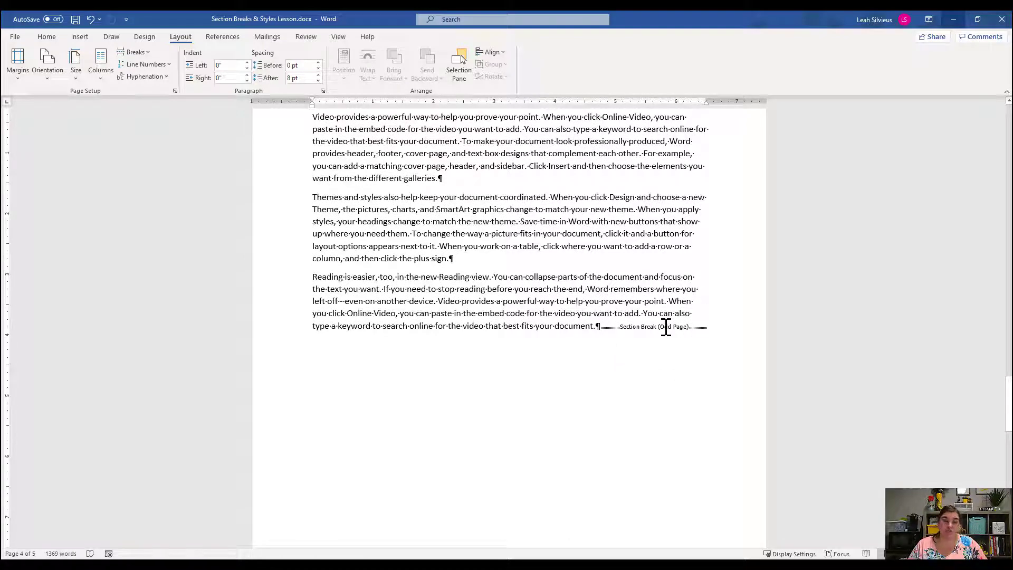
{"action": "scroll", "coordinate": [666, 327], "scroll_direction": "down", "scroll_amount": 8}
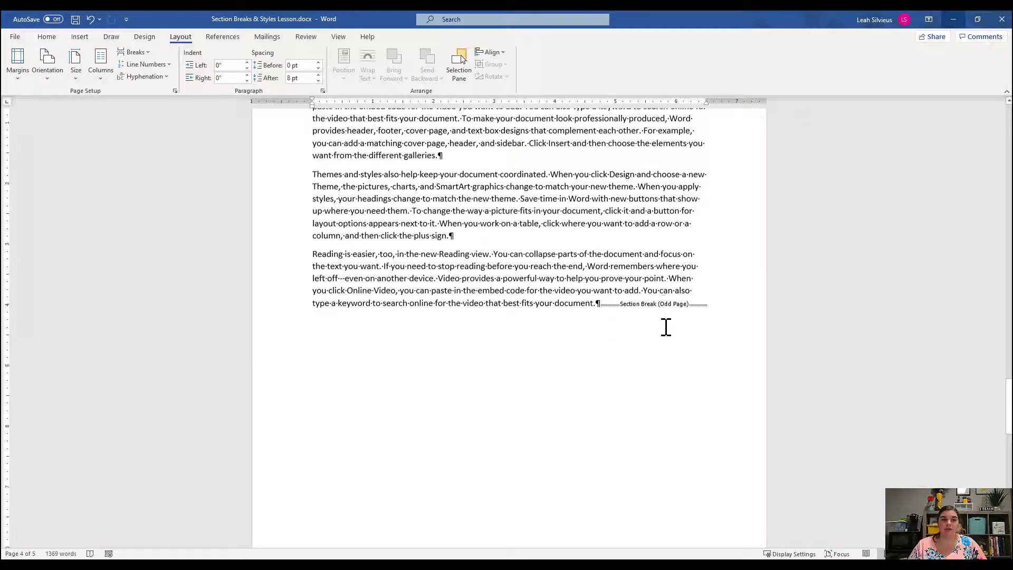
Change the page orientation of the "Push to Next Odd Page and Change to Landscape" section to Landscape
{"action": "left_click", "coordinate": [481, 323]}
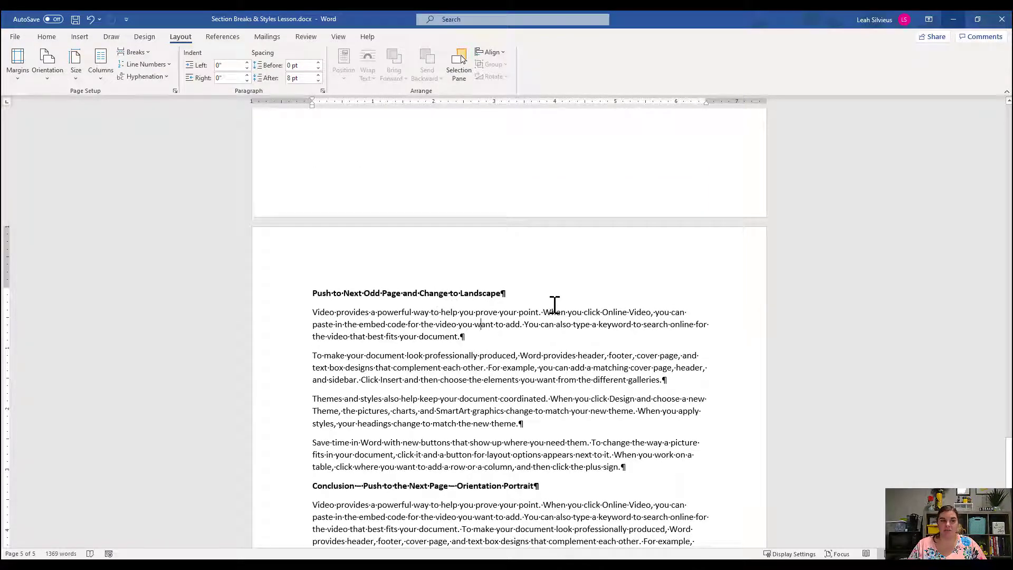
{"action": "scroll", "coordinate": [556, 304], "scroll_direction": "down", "scroll_amount": 3}
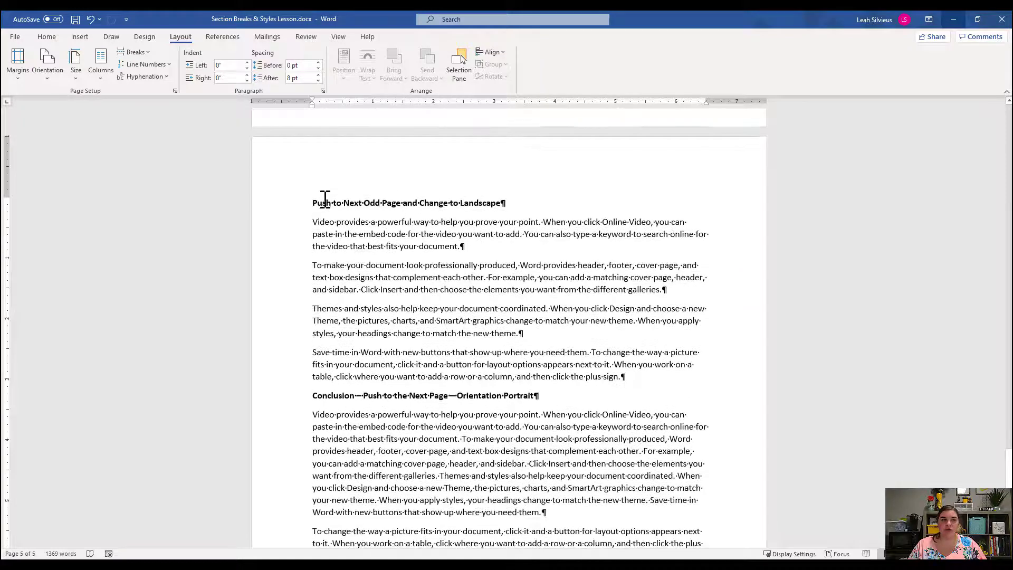
{"action": "left_click_drag", "start_coordinate": [323, 204], "coordinate": [506, 208]}
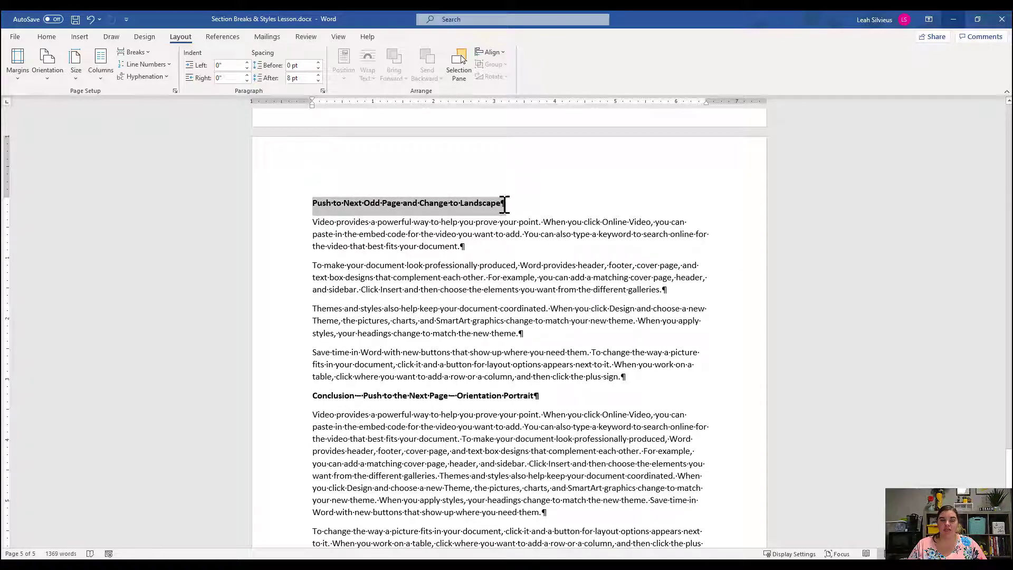
{"action": "left_click", "coordinate": [508, 209]}
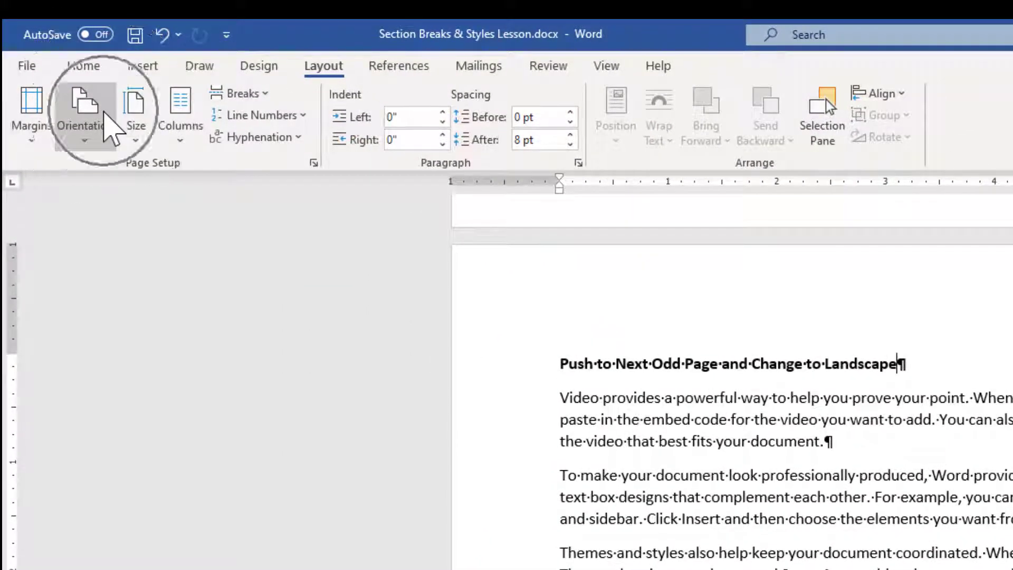
{"action": "left_click", "coordinate": [110, 129]}
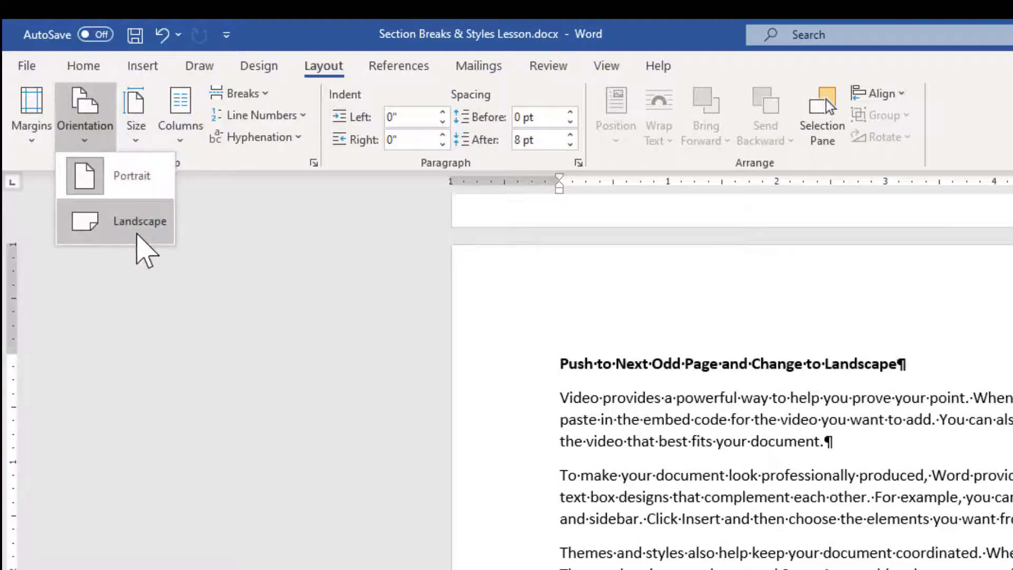
{"action": "left_click", "coordinate": [129, 226]}
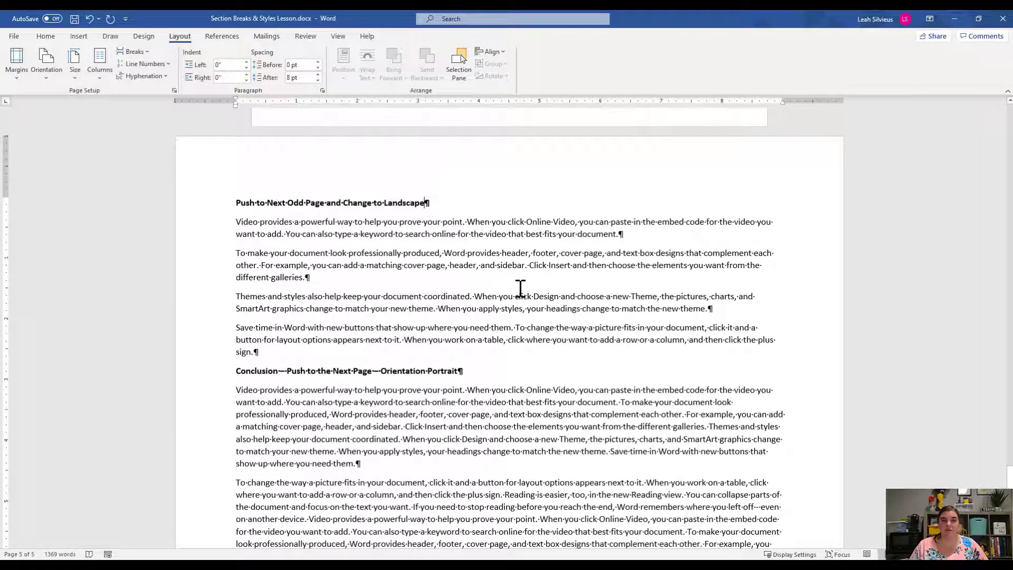
Compare the orientation of all pages in a multi-page overview, then return to the landscape section at reading size
{"action": "scroll", "coordinate": [520, 288], "scroll_direction": "down", "scroll_amount": 7, "text": "ctrl"}
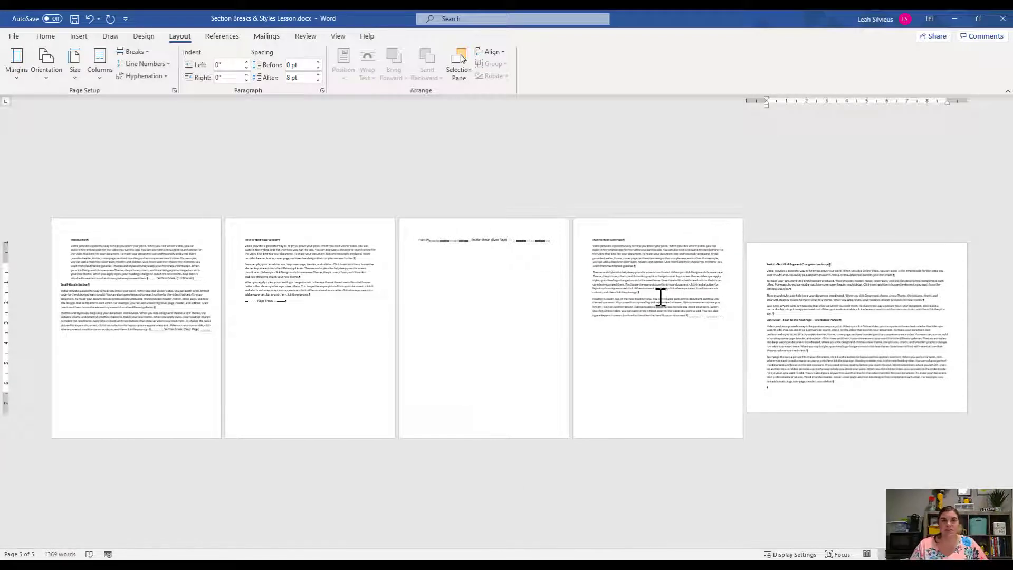
{"action": "key", "text": "ctrl"}
{"action": "key", "text": "ctrl"}
{"action": "scroll", "coordinate": [787, 372], "scroll_direction": "up", "scroll_amount": 3}
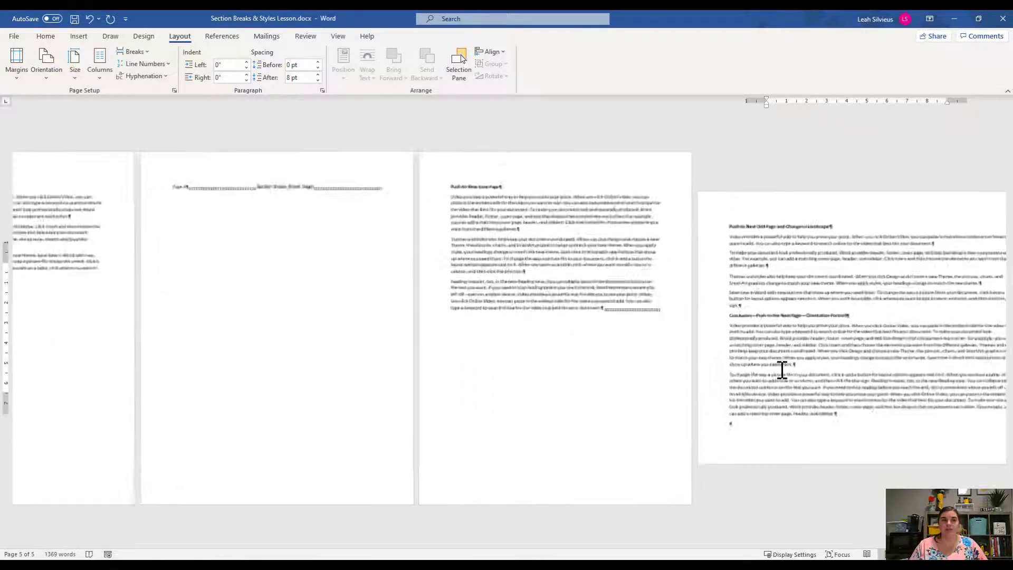
{"action": "scroll", "coordinate": [809, 366], "scroll_direction": "up", "scroll_amount": 2}
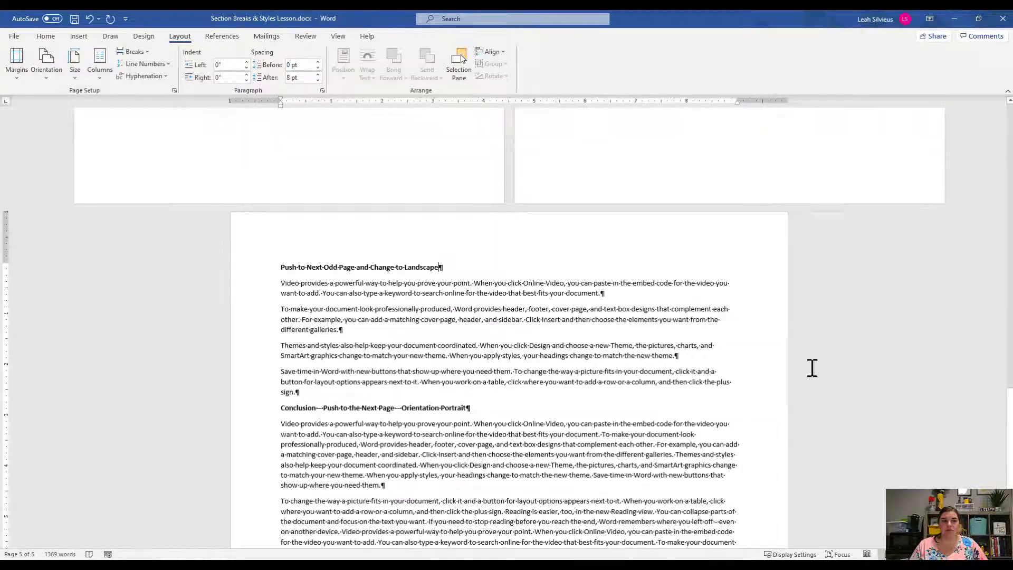
{"action": "scroll", "coordinate": [550, 372], "scroll_direction": "up", "scroll_amount": 2}
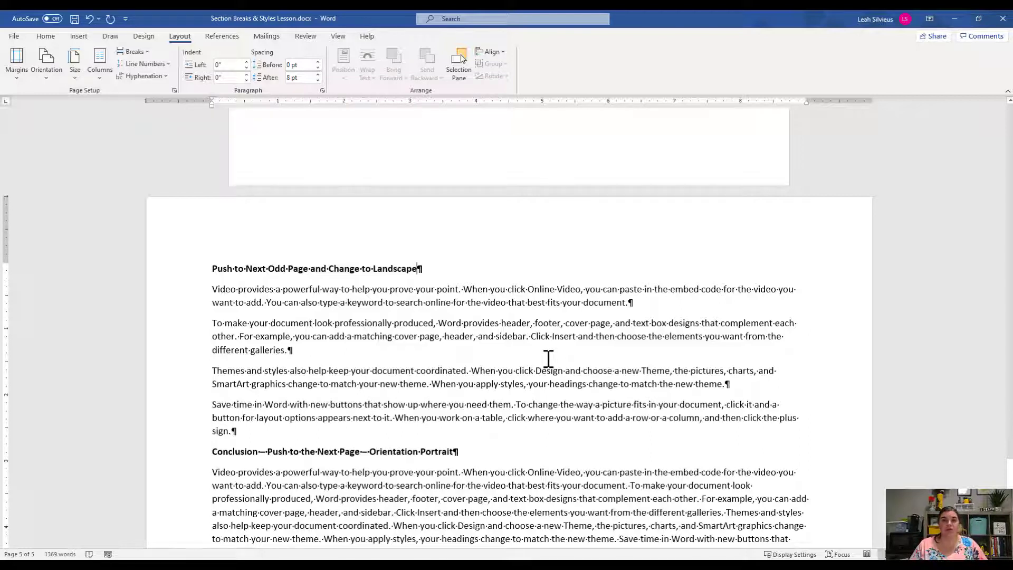
{"action": "scroll", "coordinate": [516, 370], "scroll_direction": "down", "scroll_amount": 2}
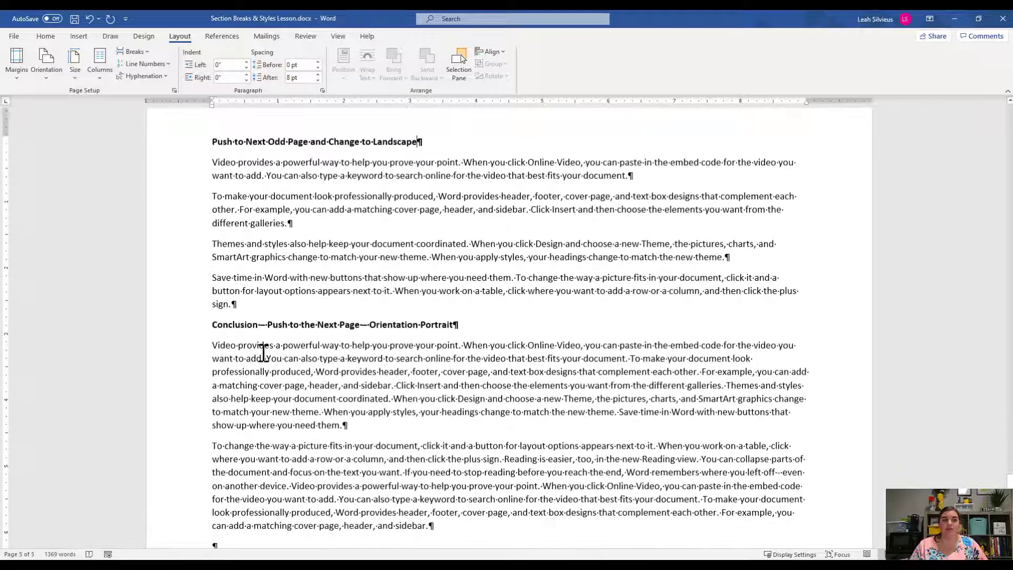
Insert a page break directly before the "Conclusion – Push to the Next Page – Orientation Portrait" heading
{"action": "left_click", "coordinate": [213, 326]}
{"action": "left_click", "coordinate": [443, 526], "text": "shift"}
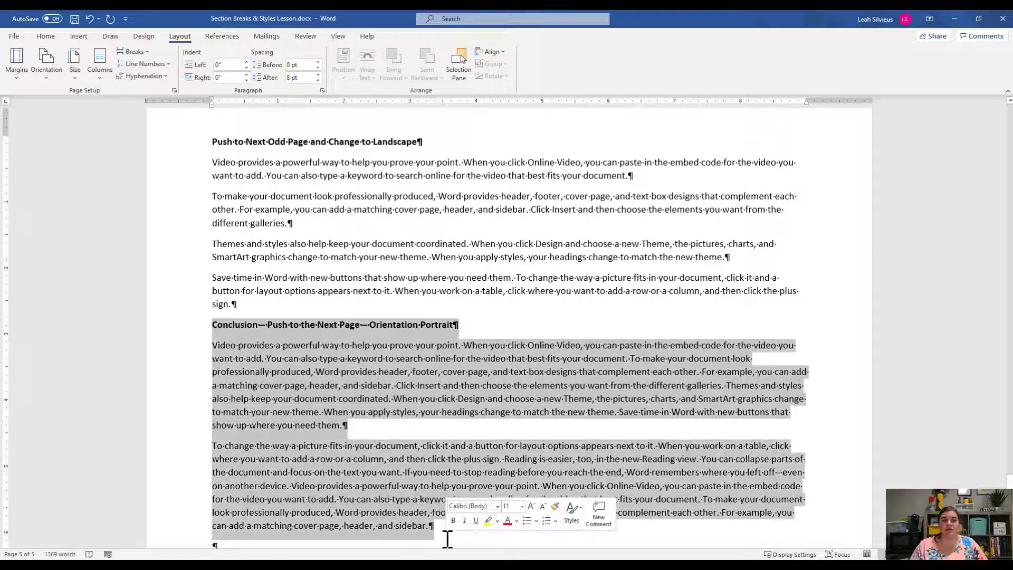
{"action": "left_click", "coordinate": [442, 333]}
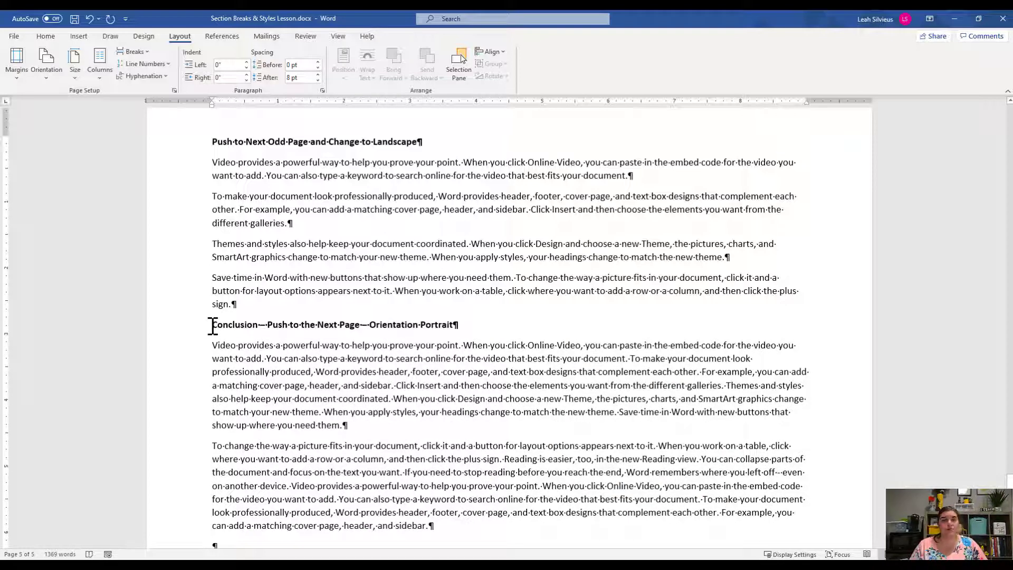
{"action": "left_click", "coordinate": [212, 325]}
{"action": "left_click", "coordinate": [211, 328]}
{"action": "left_click", "coordinate": [211, 329]}
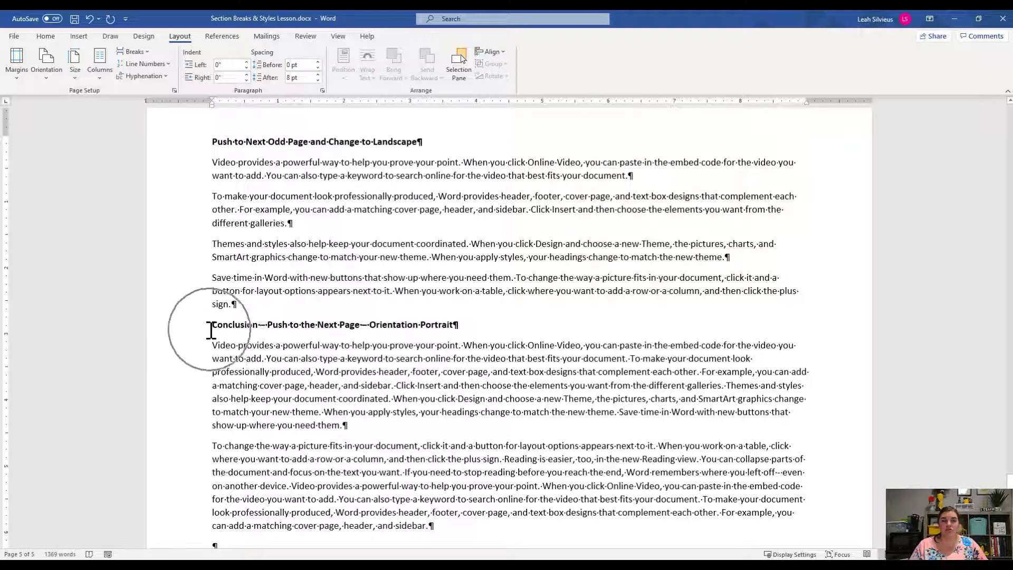
{"action": "left_click", "coordinate": [133, 51]}
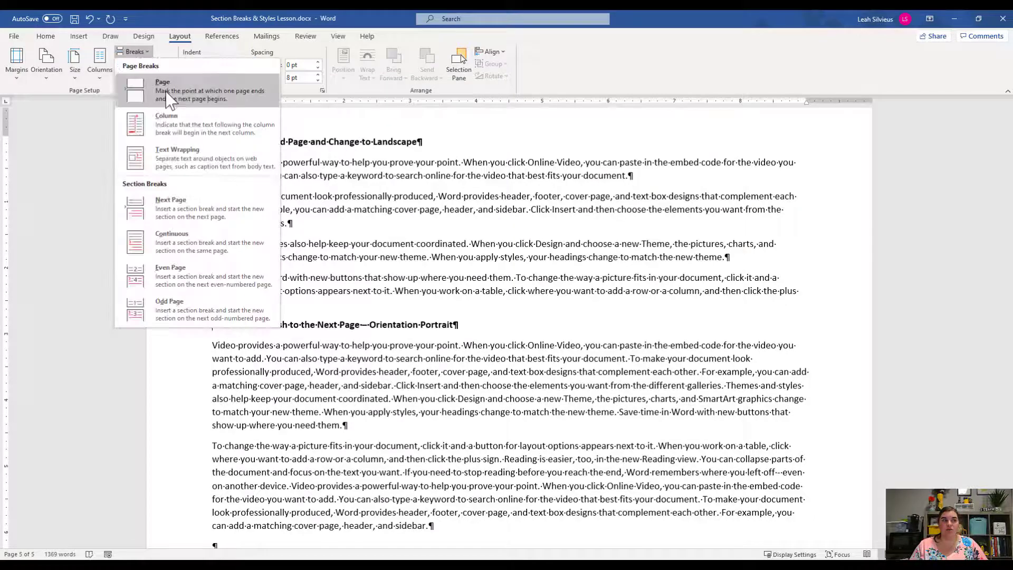
{"action": "left_click", "coordinate": [168, 94]}
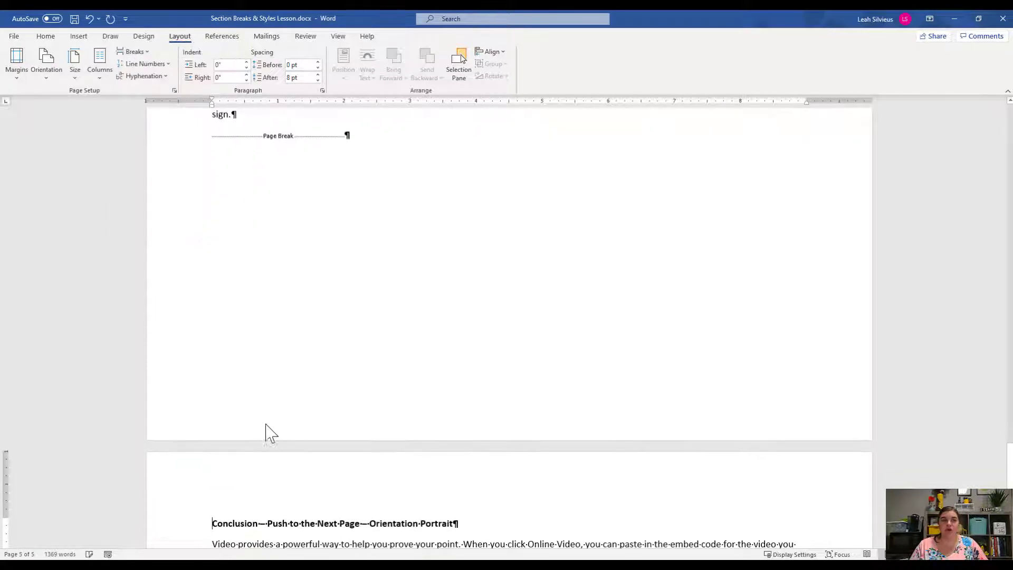
Inspect the Conclusion page and compare its orientation with the other pages in a zoomed-out overview
{"action": "scroll", "coordinate": [369, 474], "scroll_direction": "down", "scroll_amount": 5}
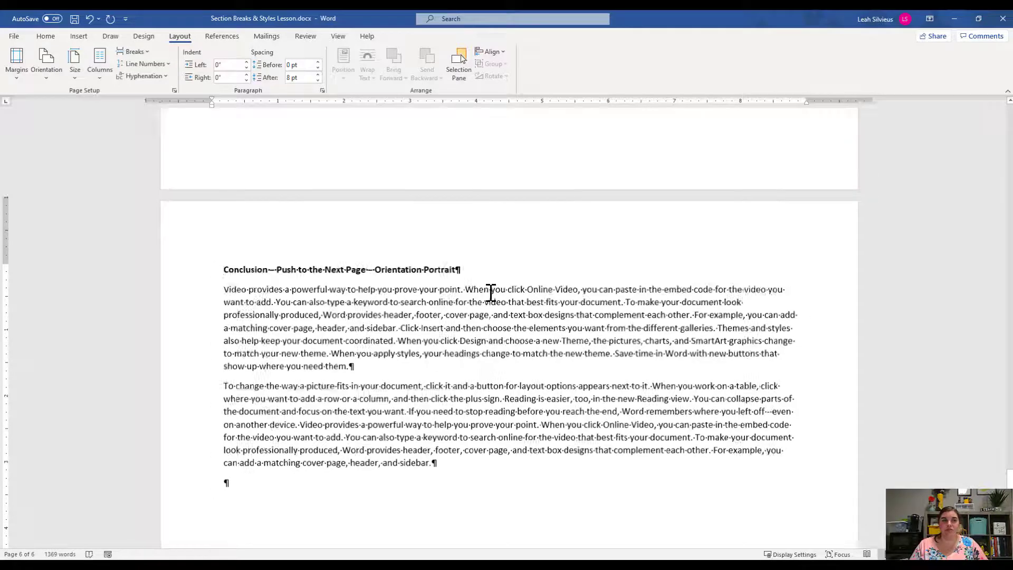
{"action": "scroll", "coordinate": [489, 292], "scroll_direction": "down", "scroll_amount": 5}
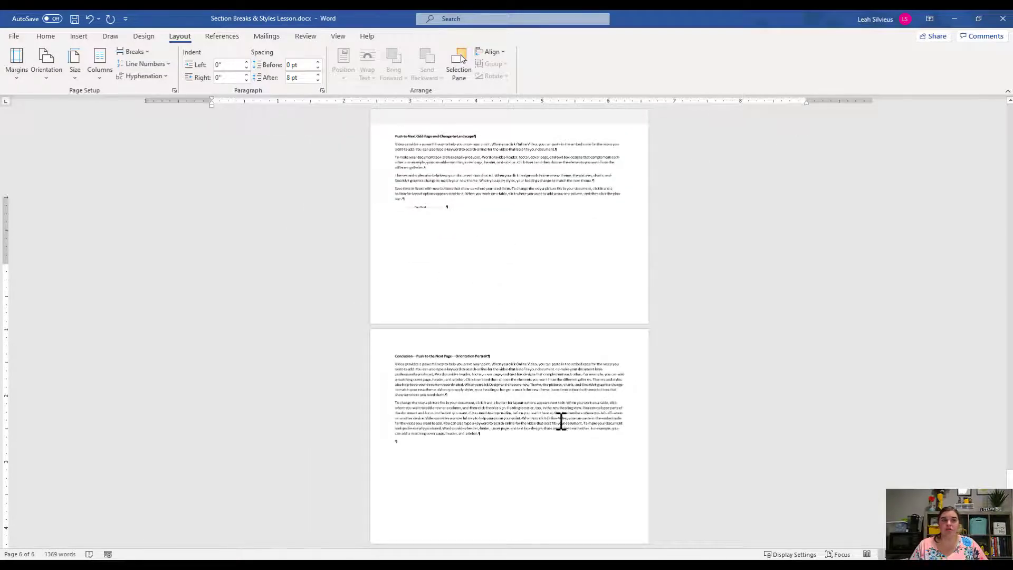
{"action": "scroll", "coordinate": [561, 420], "scroll_direction": "down", "scroll_amount": 2}
{"action": "scroll", "coordinate": [582, 420], "scroll_direction": "up", "scroll_amount": 2}
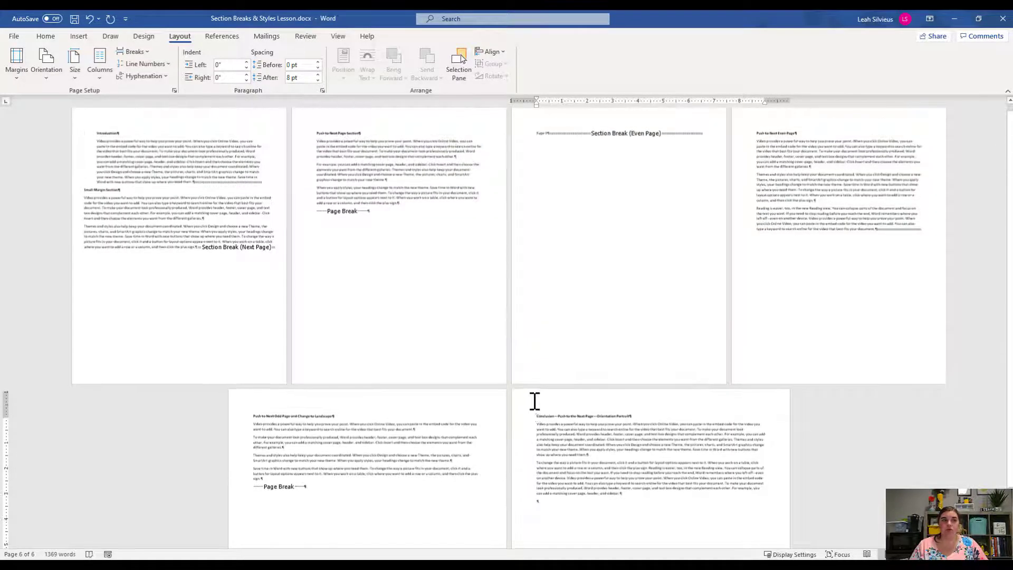
Examine how the pages and breaks are laid out, comparing the Conclusion page's orientation with the landscape section and the earlier pages
{"action": "left_click", "coordinate": [150, 152]}
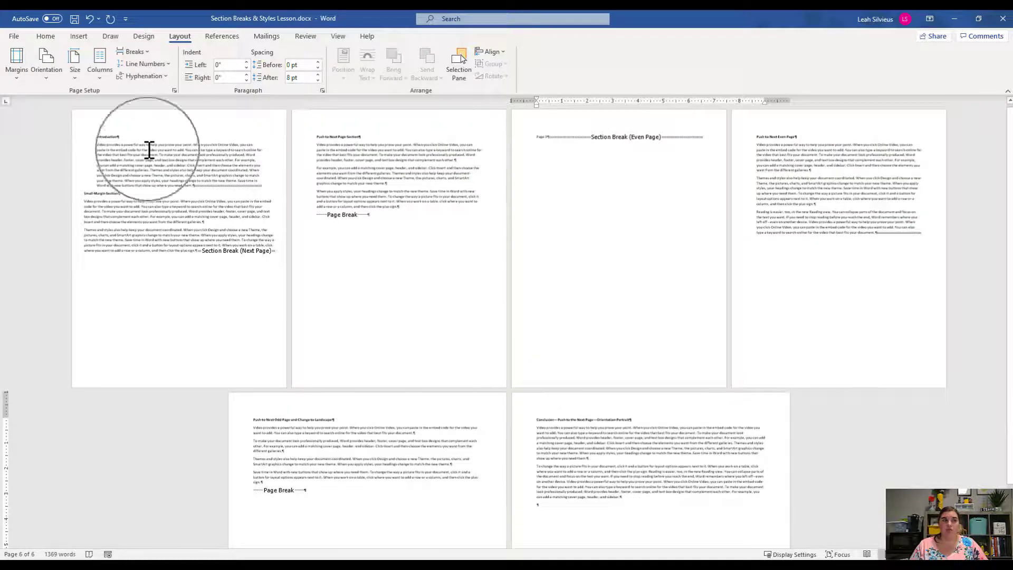
{"action": "left_click", "coordinate": [159, 220]}
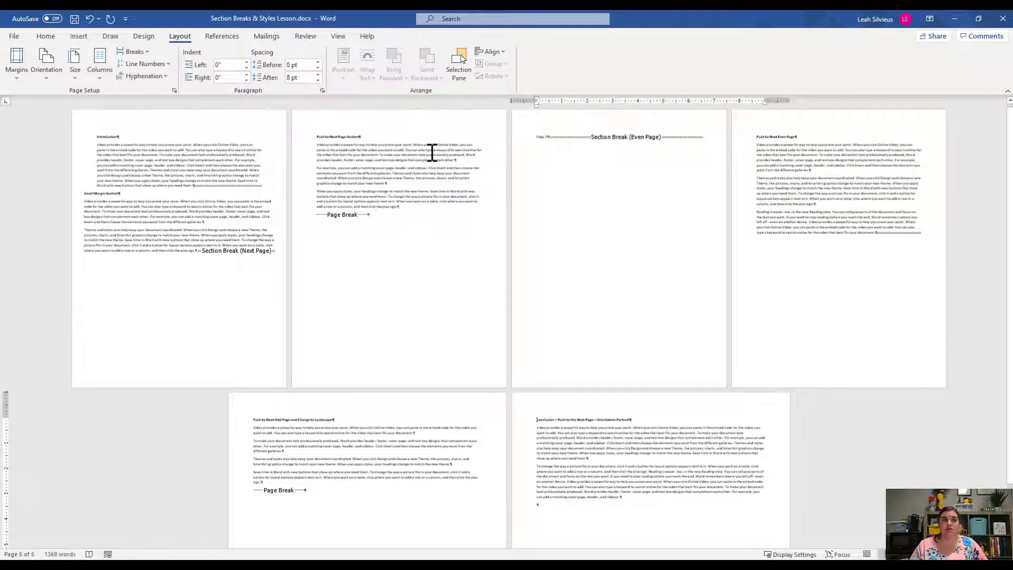
{"action": "left_click", "coordinate": [400, 175]}
{"action": "left_click", "coordinate": [541, 134]}
{"action": "left_click", "coordinate": [322, 422]}
{"action": "left_click", "coordinate": [597, 449]}
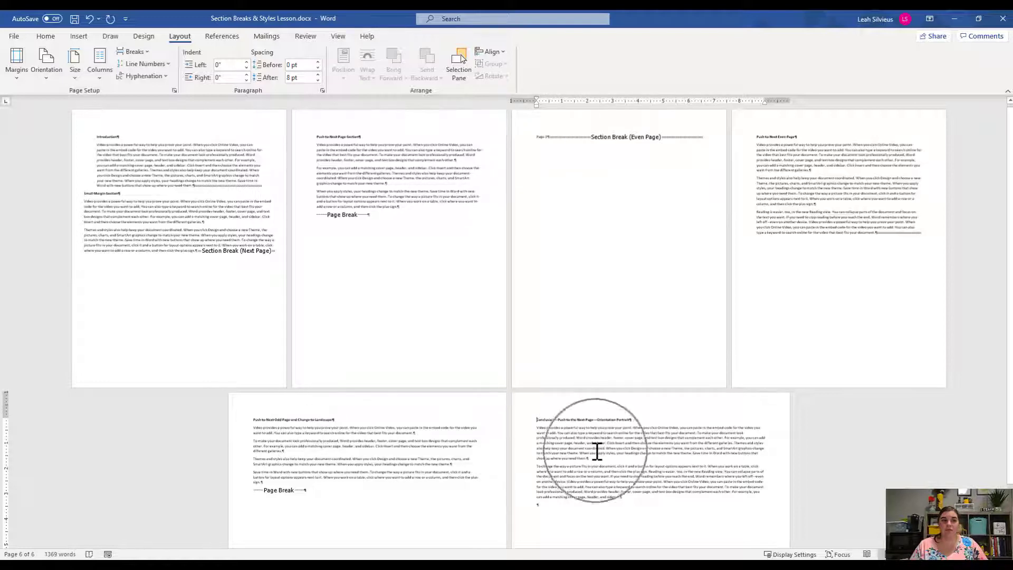
{"action": "scroll", "coordinate": [597, 447], "scroll_direction": "down", "scroll_amount": 3}
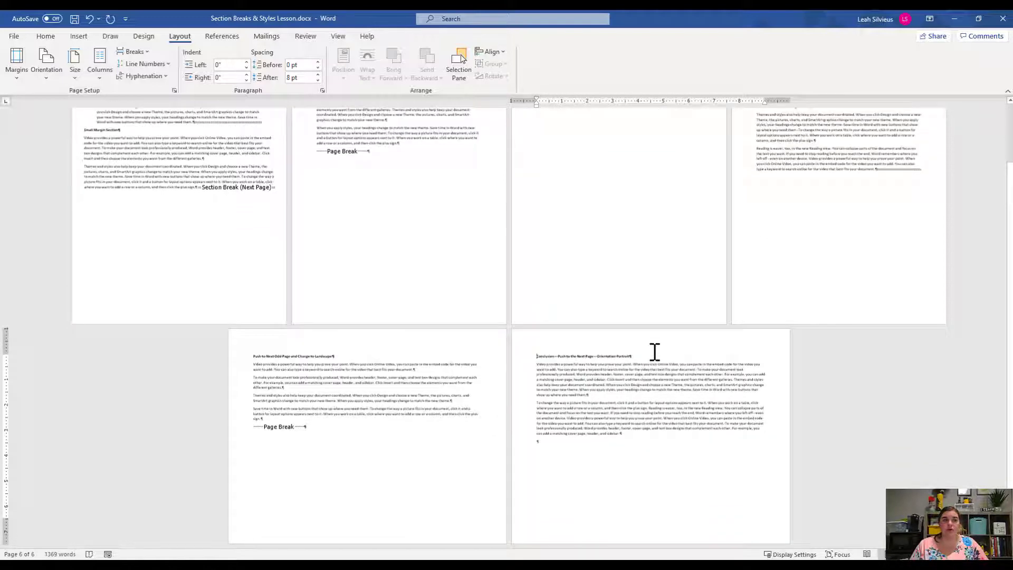
{"action": "scroll", "coordinate": [638, 423], "scroll_direction": "up", "scroll_amount": 3}
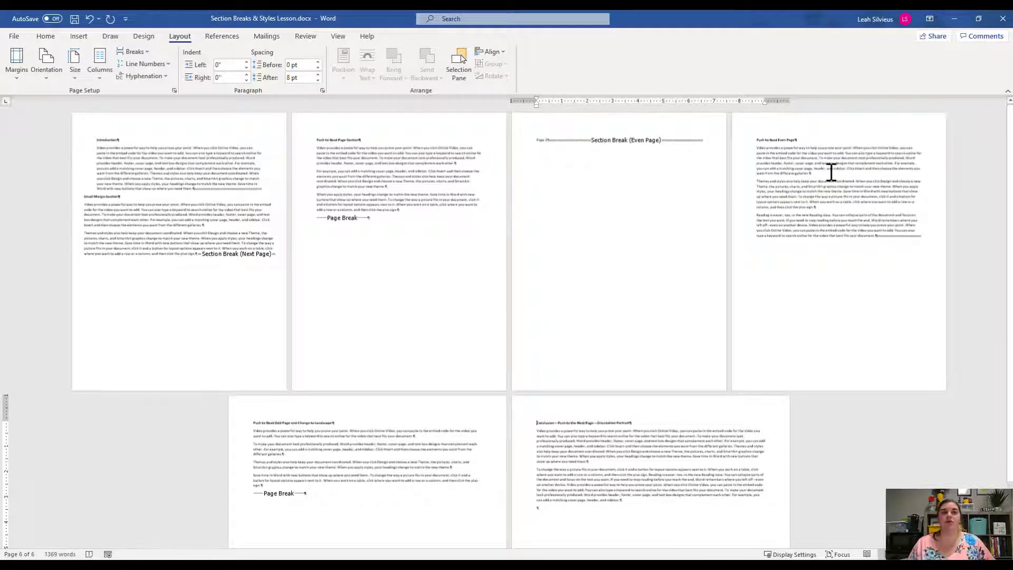
{"action": "left_click", "coordinate": [396, 452]}
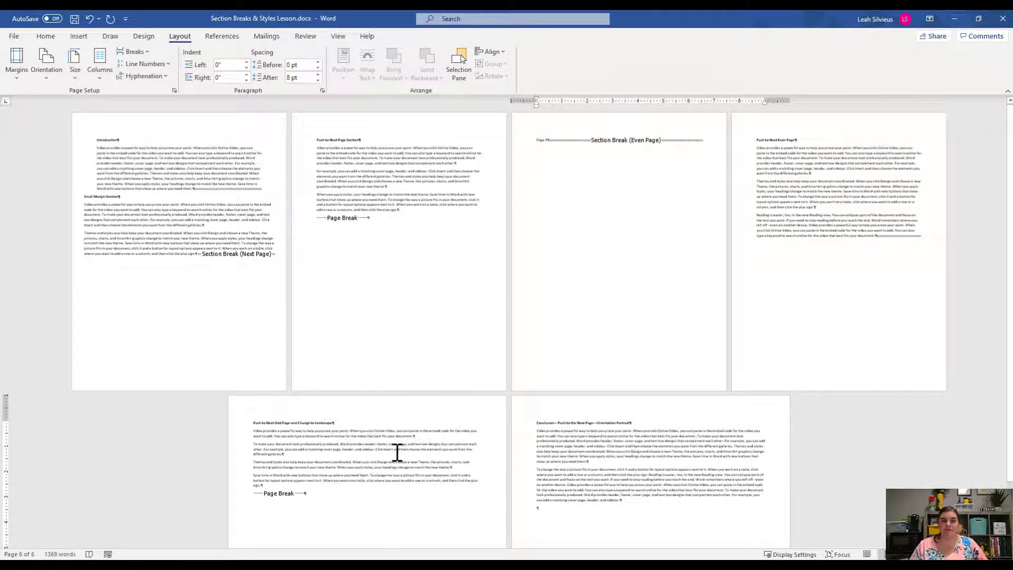
{"action": "left_click", "coordinate": [321, 443]}
{"action": "left_click", "coordinate": [538, 440]}
{"action": "left_click", "coordinate": [420, 445]}
{"action": "left_click", "coordinate": [558, 439]}
{"action": "left_click", "coordinate": [572, 429]}
Try changing the Conclusion page to Portrait with only a page break before it, then undo the orientation change
{"action": "scroll", "coordinate": [579, 450], "scroll_direction": "up", "scroll_amount": 3, "text": "ctrl"}
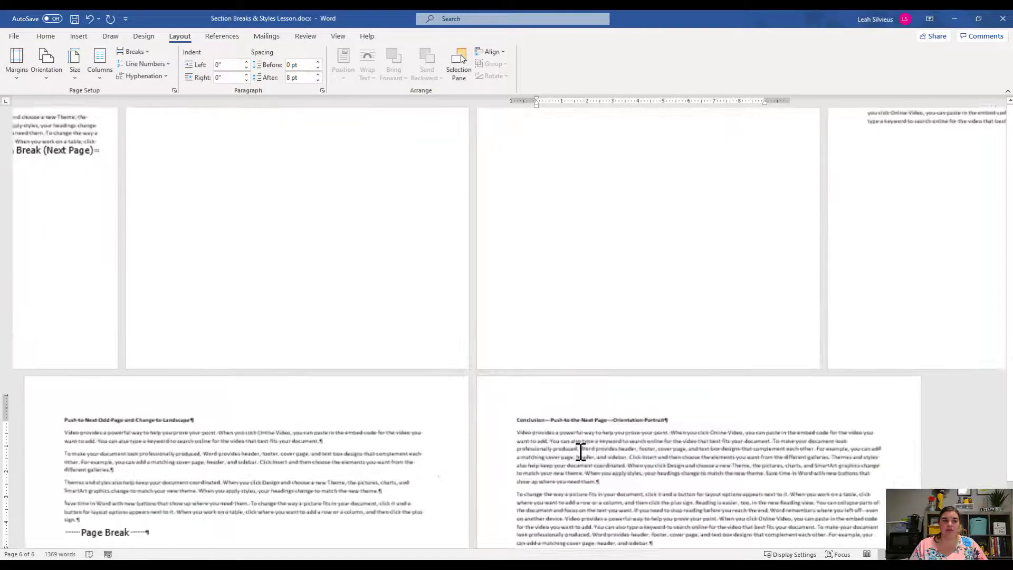
{"action": "scroll", "coordinate": [580, 451], "scroll_direction": "up", "scroll_amount": 2, "text": "ctrl"}
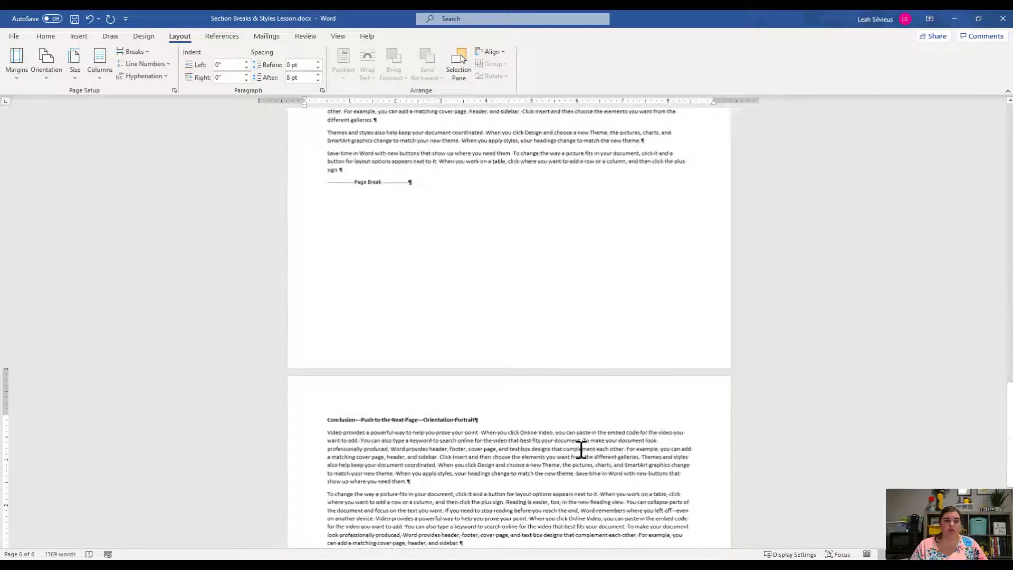
{"action": "scroll", "coordinate": [516, 232], "scroll_direction": "down", "scroll_amount": 3, "text": "ctrl"}
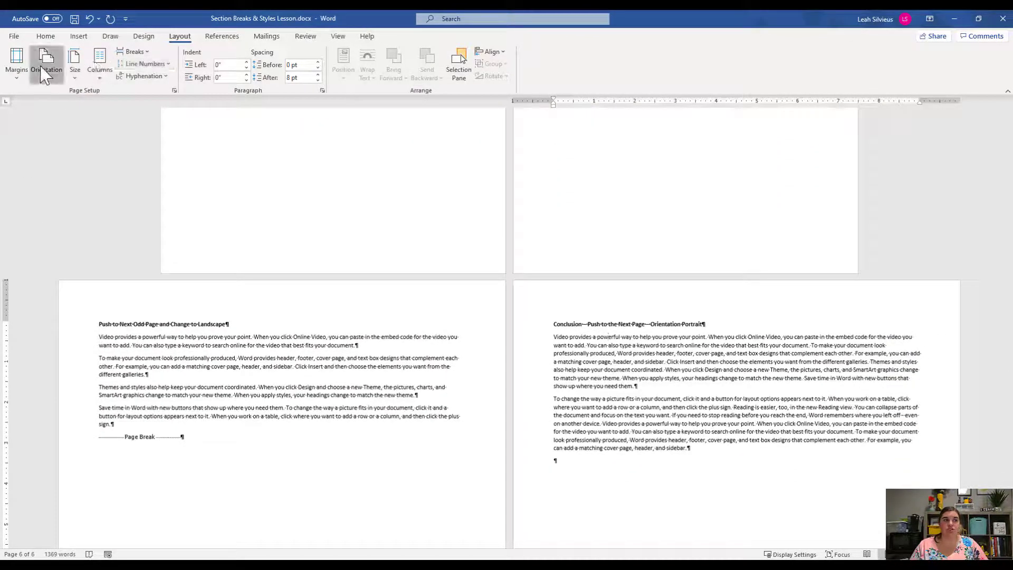
{"action": "left_click", "coordinate": [45, 74]}
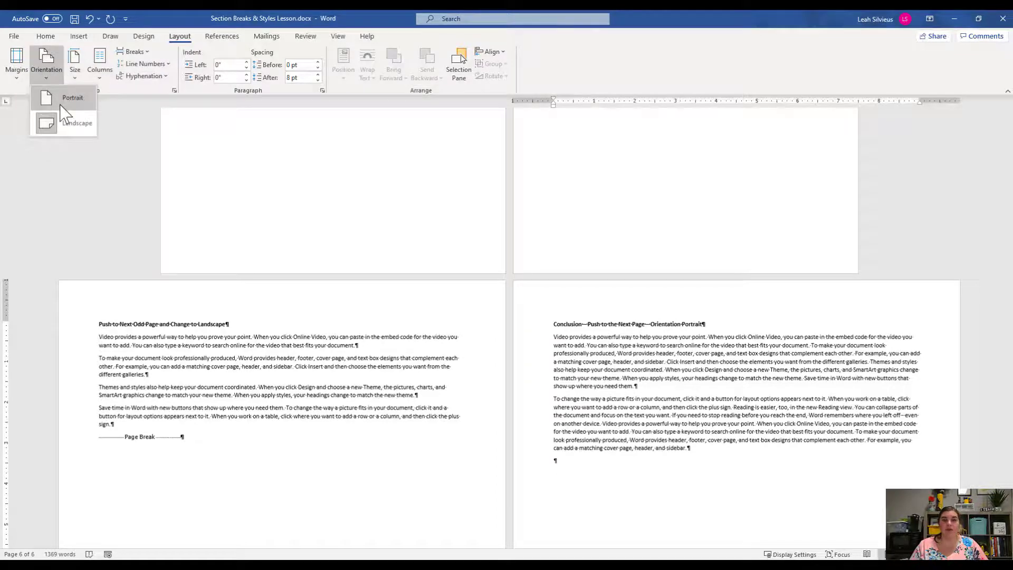
{"action": "left_click", "coordinate": [60, 105]}
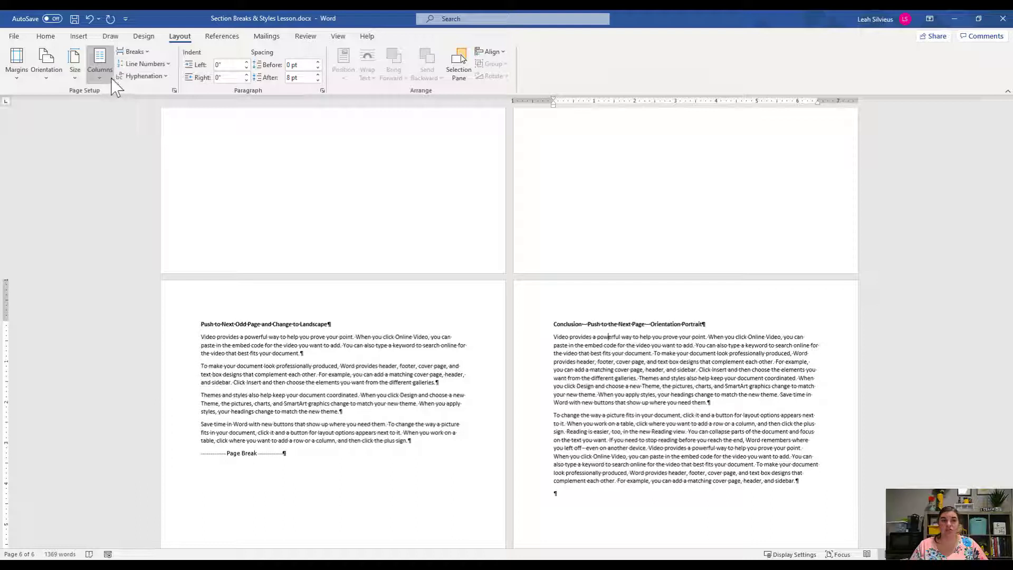
{"action": "left_click", "coordinate": [580, 373]}
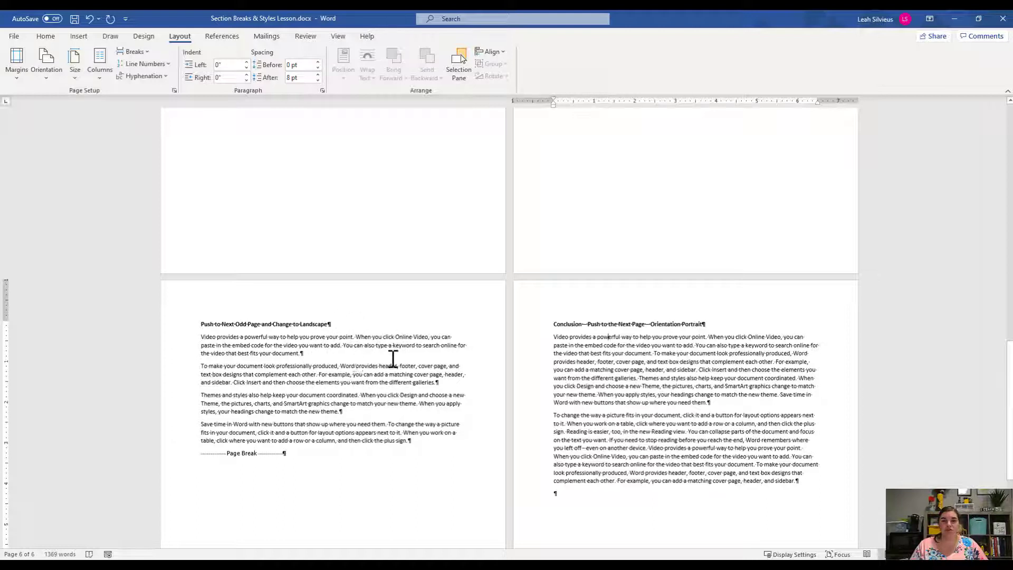
{"action": "left_click", "coordinate": [90, 19]}
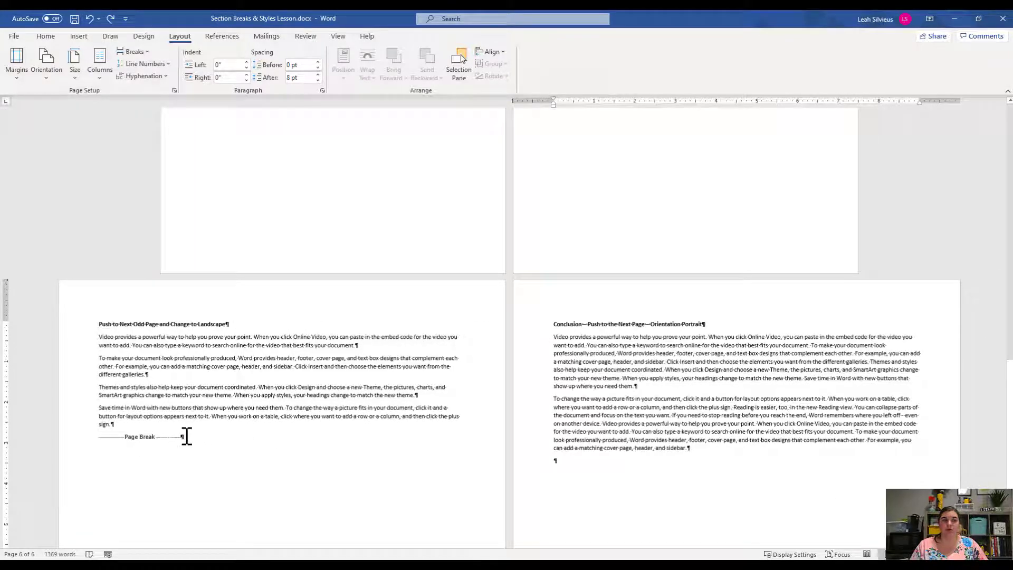
Replace the page break before the Conclusion heading with a Next Page section break
{"action": "double_click", "coordinate": [137, 438]}
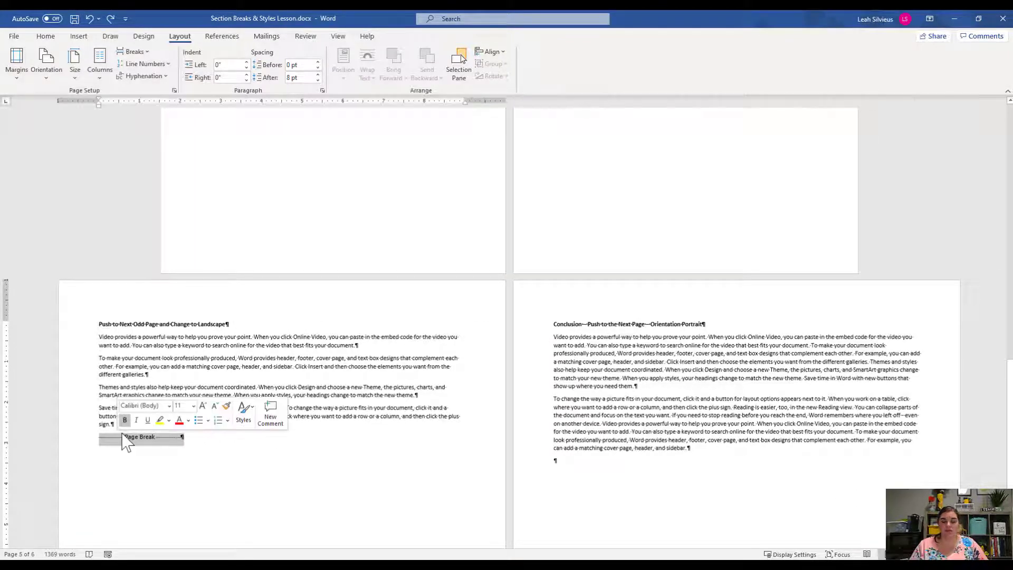
{"action": "key", "text": "Delete"}
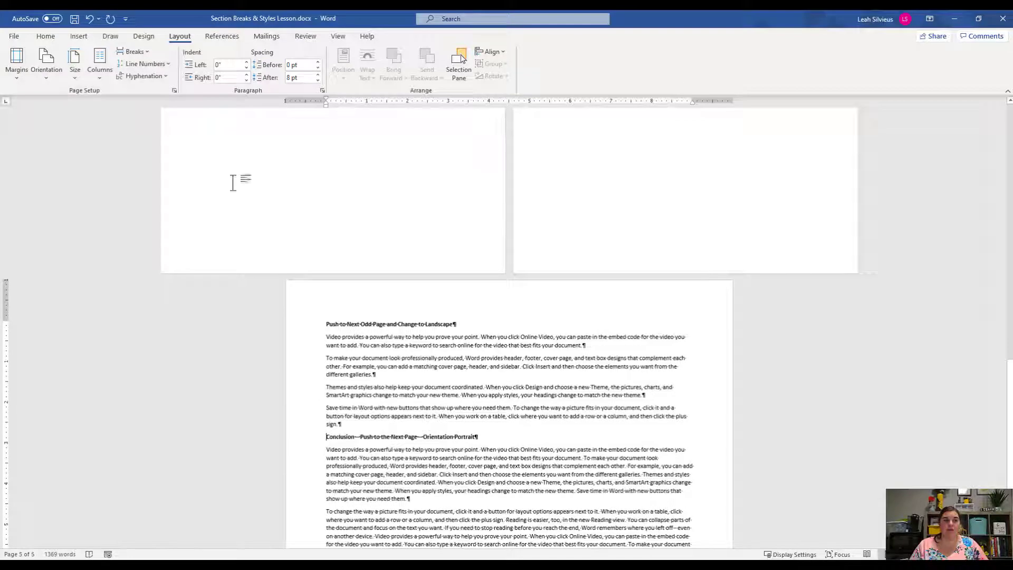
{"action": "left_click", "coordinate": [134, 52]}
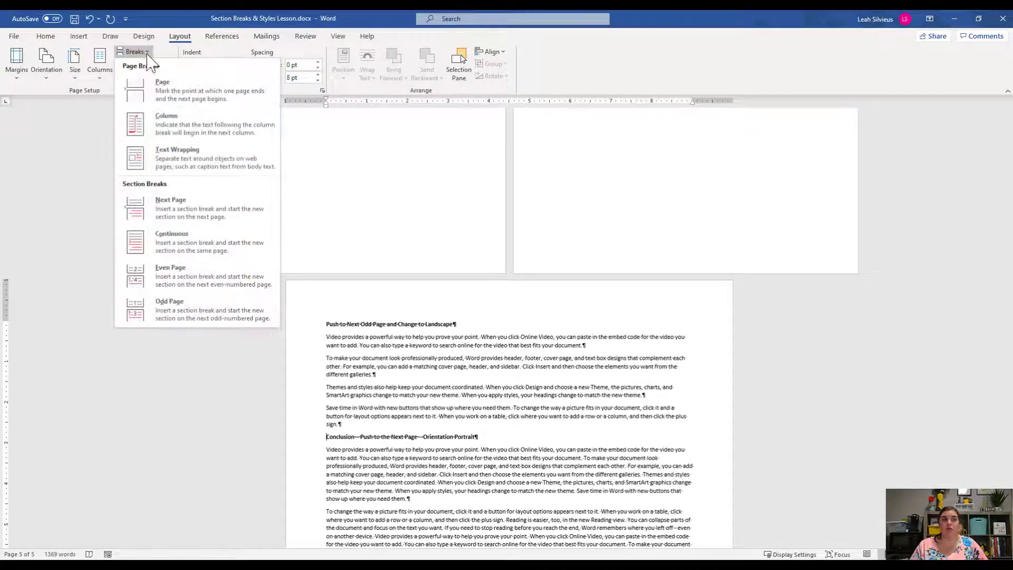
{"action": "left_click", "coordinate": [206, 200]}
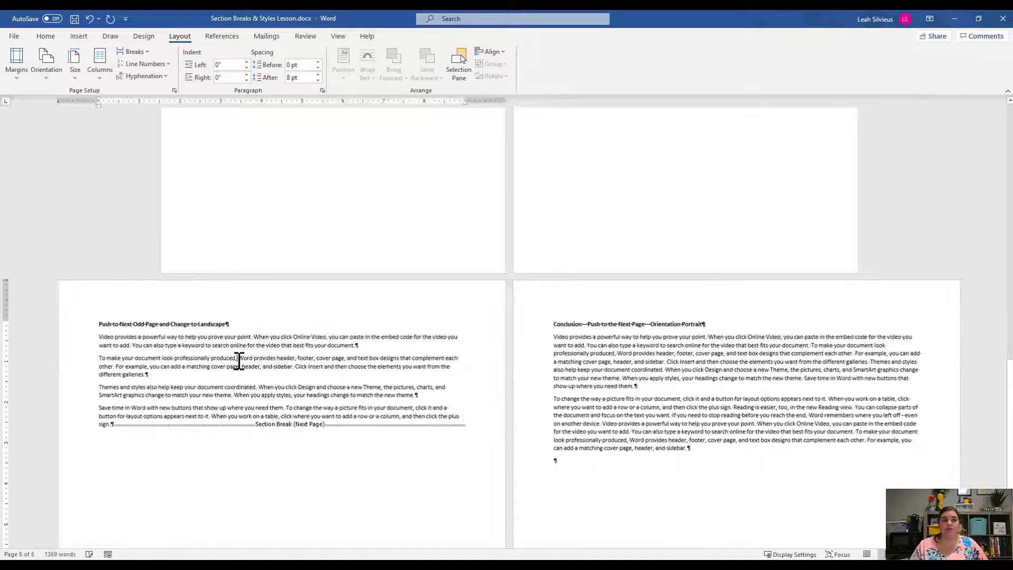
Set the page orientation of the new Conclusion section to Portrait and check it against the other pages
{"action": "left_click", "coordinate": [238, 359]}
{"action": "left_click", "coordinate": [564, 346]}
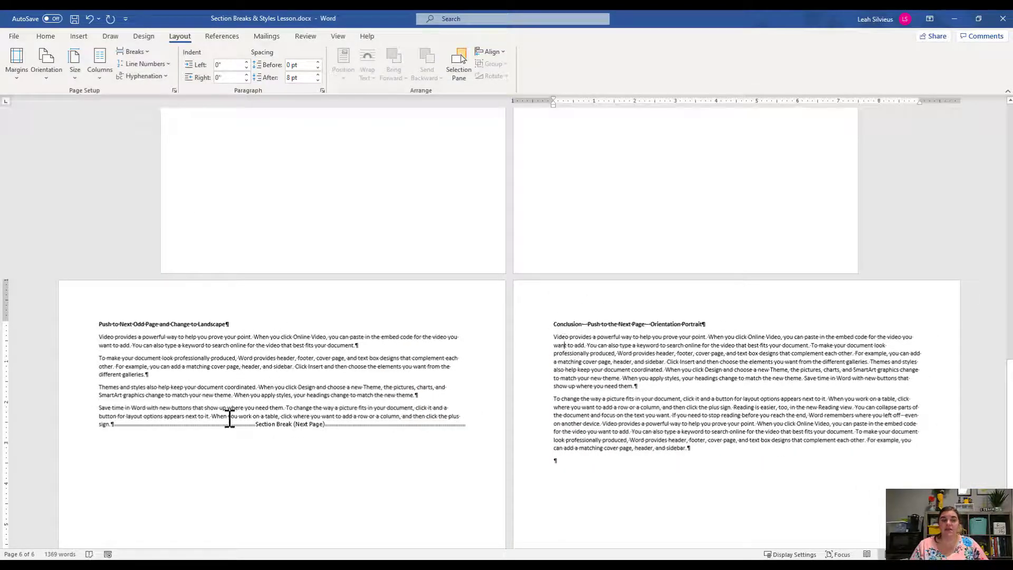
{"action": "left_click", "coordinate": [290, 426]}
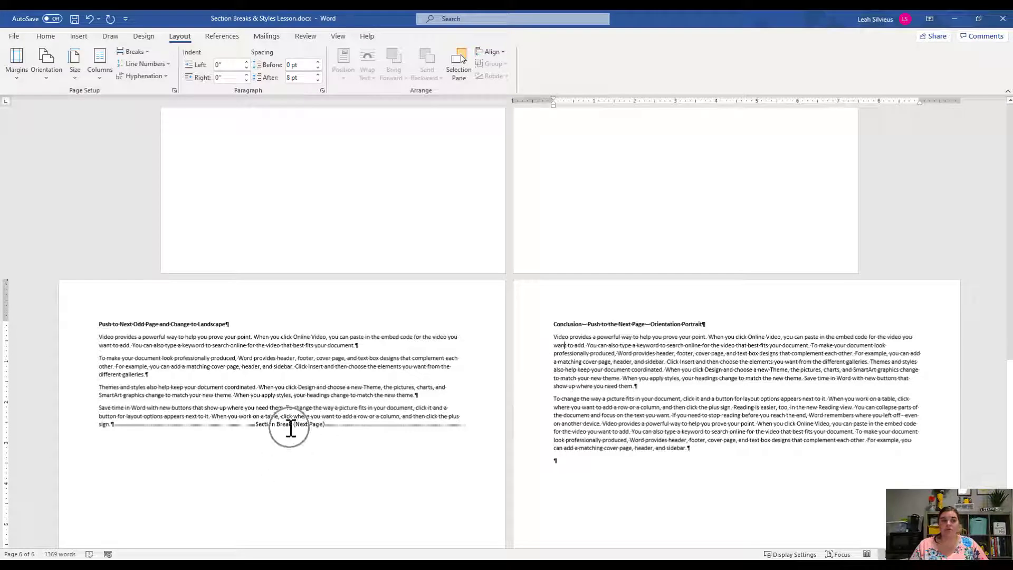
{"action": "left_click", "coordinate": [640, 361]}
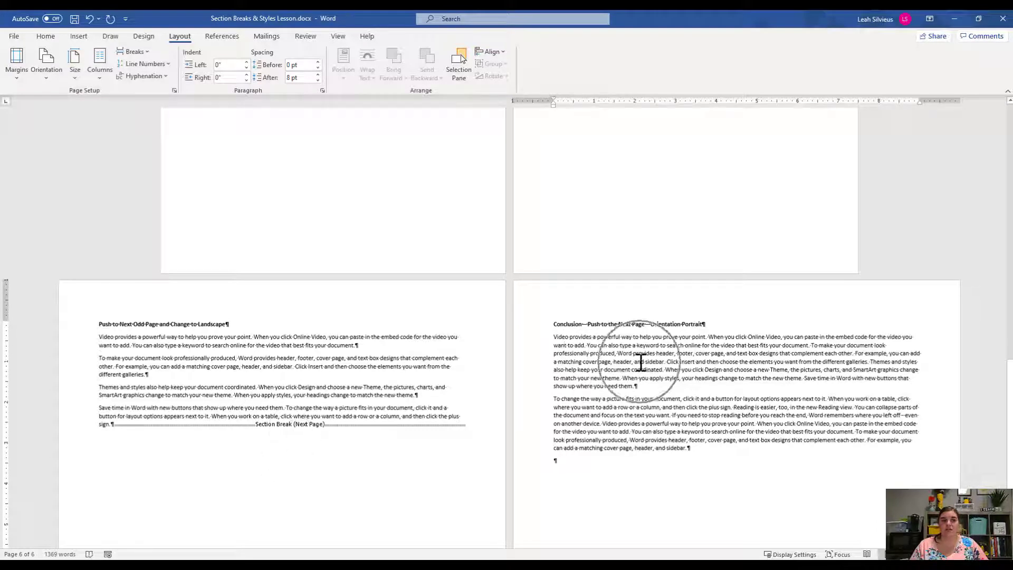
{"action": "left_click", "coordinate": [46, 66]}
{"action": "left_click", "coordinate": [79, 99]}
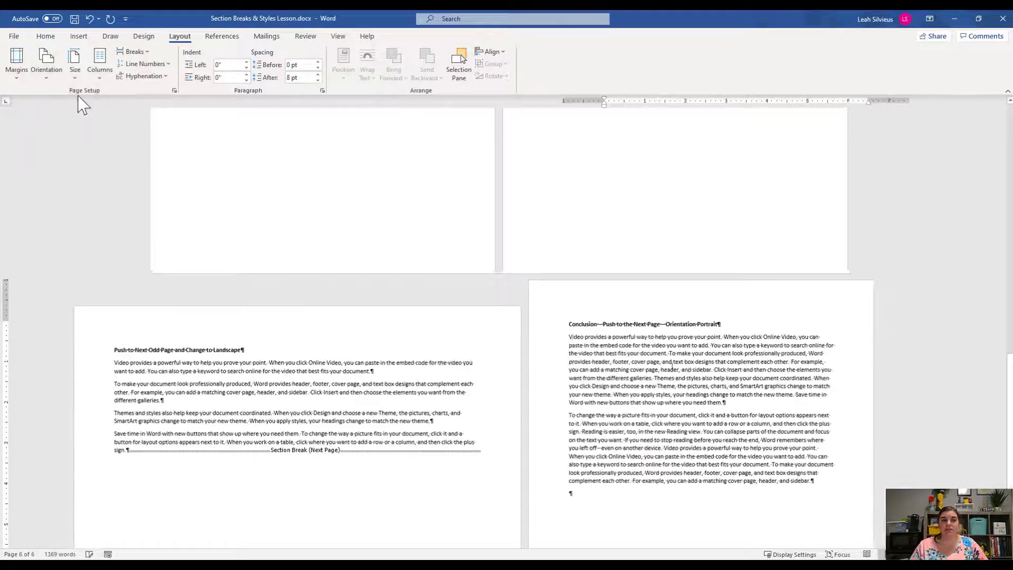
{"action": "scroll", "coordinate": [472, 386], "scroll_direction": "down", "scroll_amount": 3}
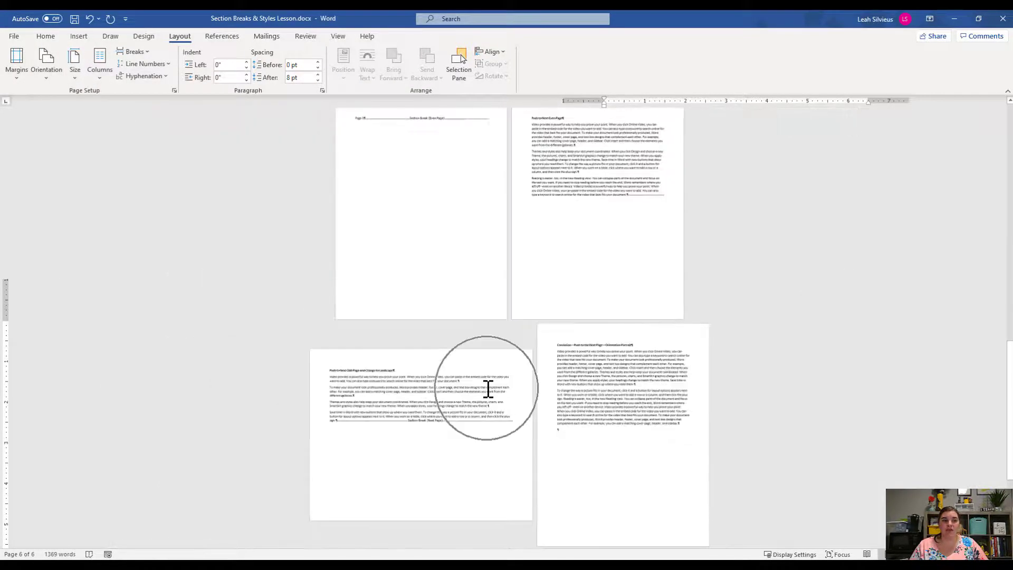
{"action": "scroll", "coordinate": [557, 429], "scroll_direction": "down", "scroll_amount": 2}
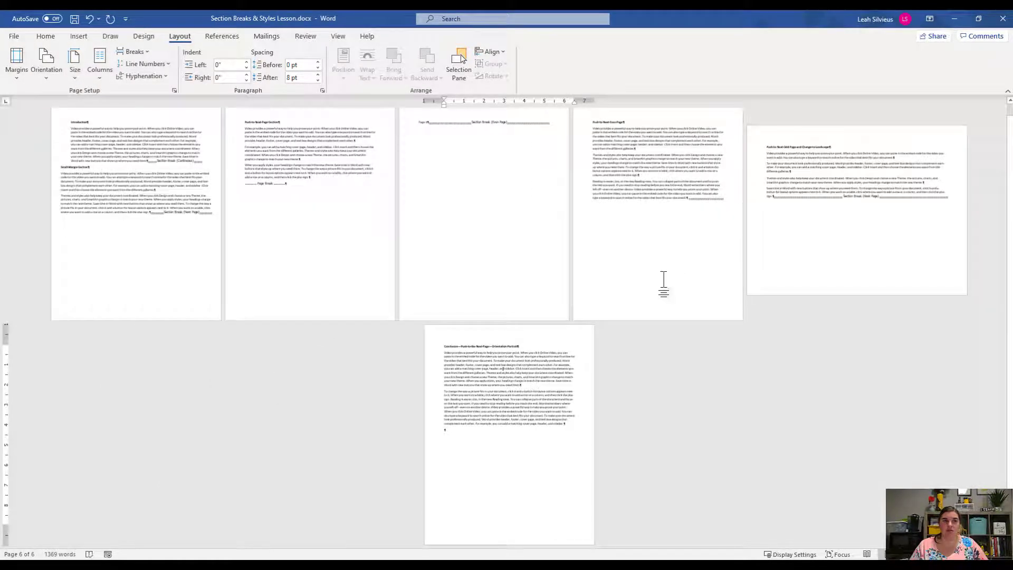